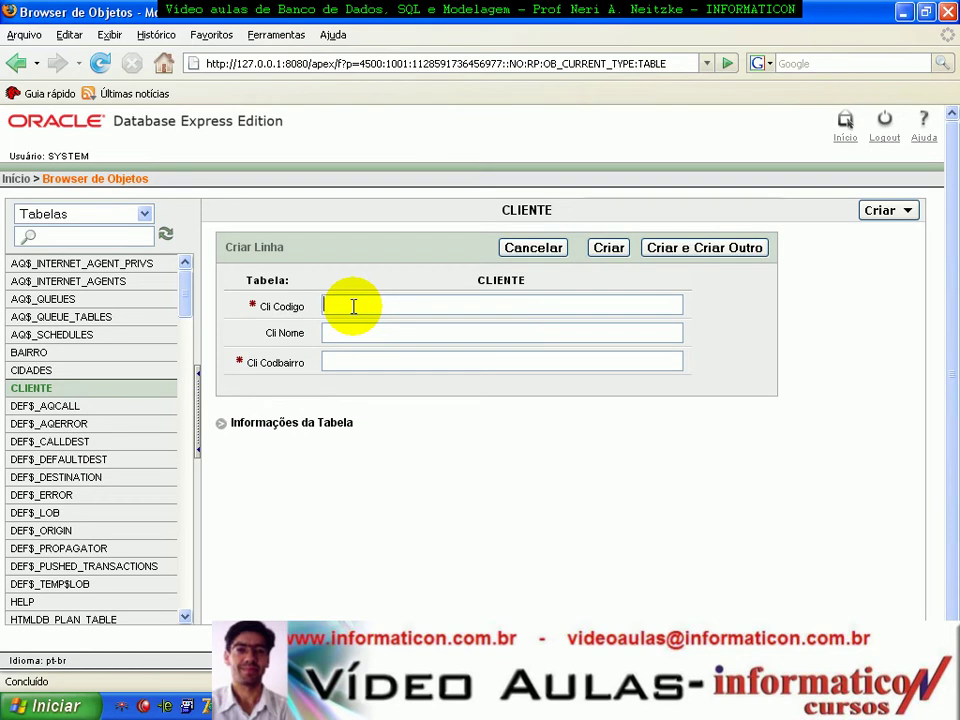
Insert a row in the CLIENTE table with Cli Codigo 3, the customer's first name and Cli Codbairro 3, keeping the form open for another row
{"action": "left_click", "coordinate": [17, 63]}
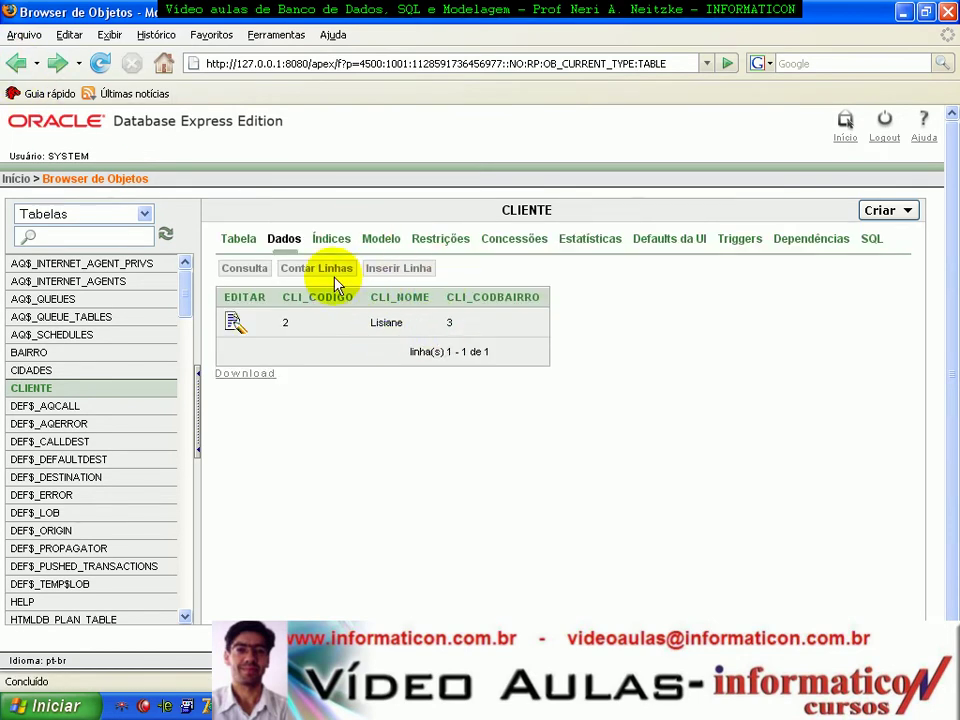
{"action": "left_click", "coordinate": [425, 270]}
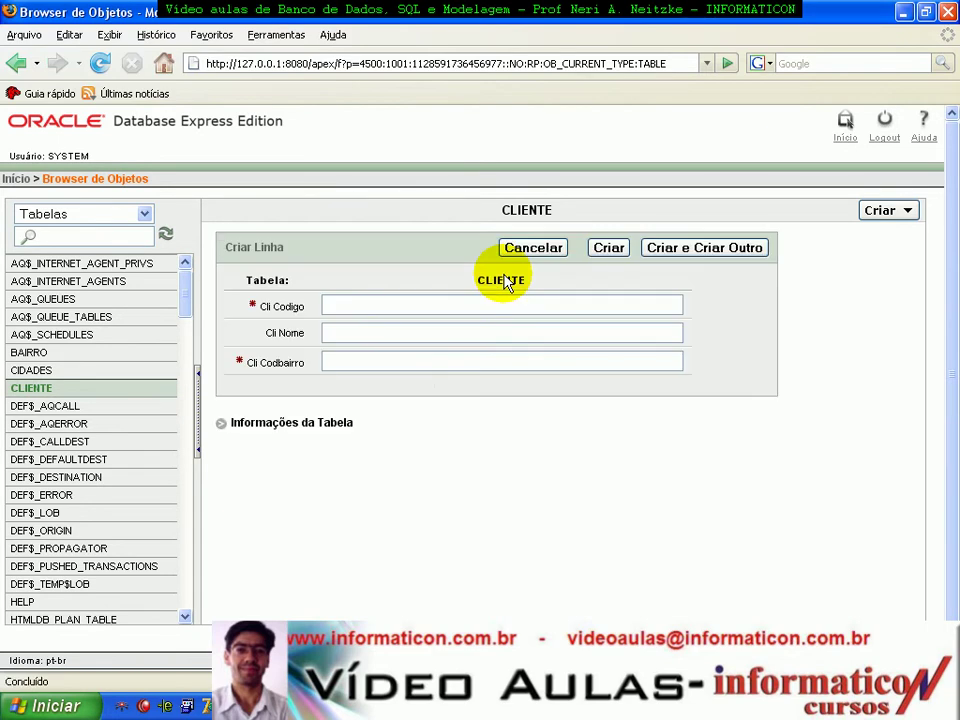
{"action": "left_click", "coordinate": [393, 301]}
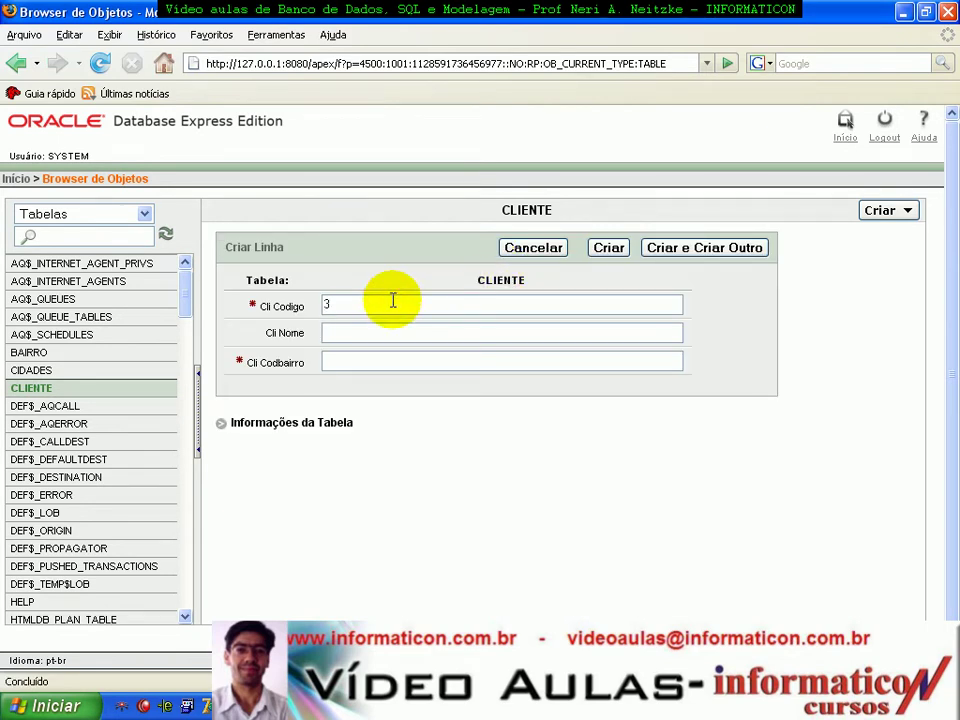
{"action": "key", "text": "Tab"}
{"action": "type", "text": "Gustavo"}
{"action": "key", "text": "Tab"}
{"action": "type", "text": "3"}
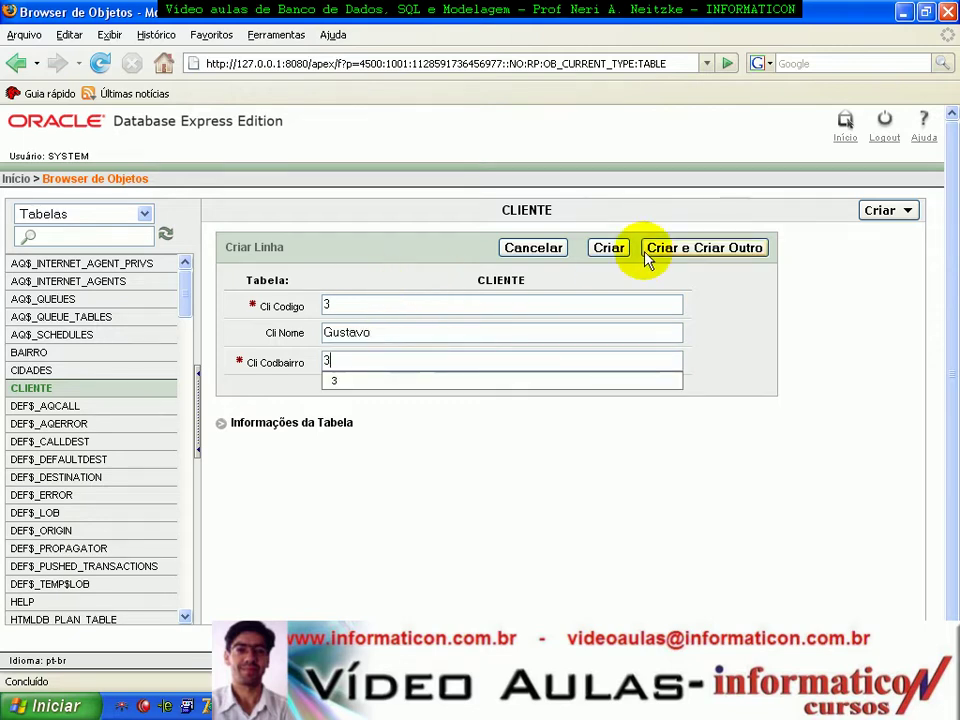
{"action": "left_click", "coordinate": [697, 250]}
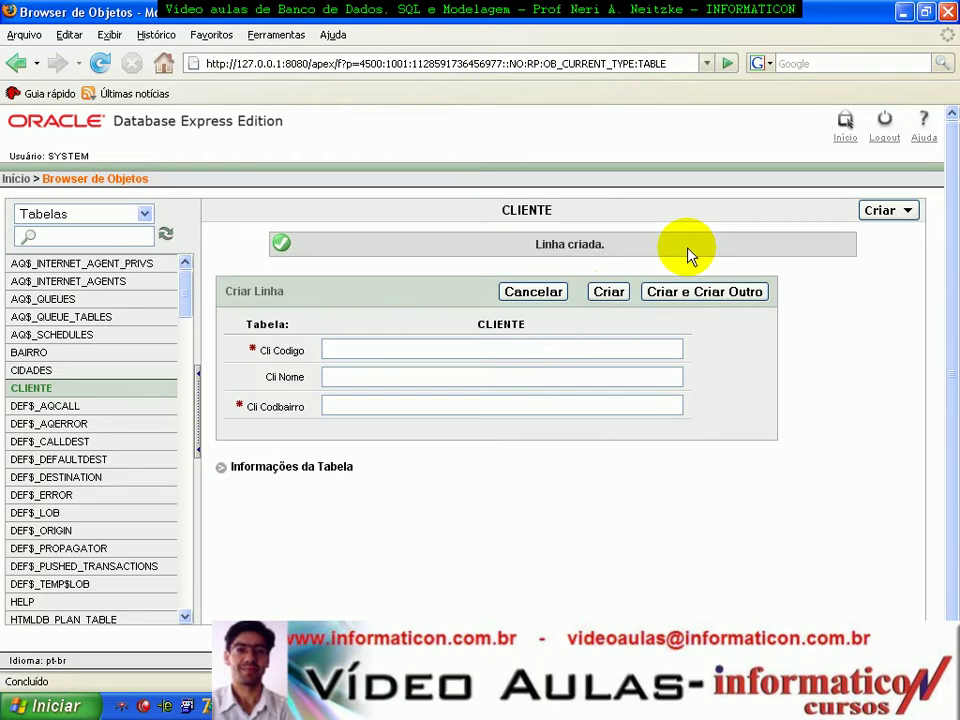
Create another CLIENTE row with Cli Codigo 4, the customer's first name and Cli Codbairro 1
{"action": "left_click", "coordinate": [364, 349]}
{"action": "type", "text": "4"}
{"action": "key", "text": "Tab"}
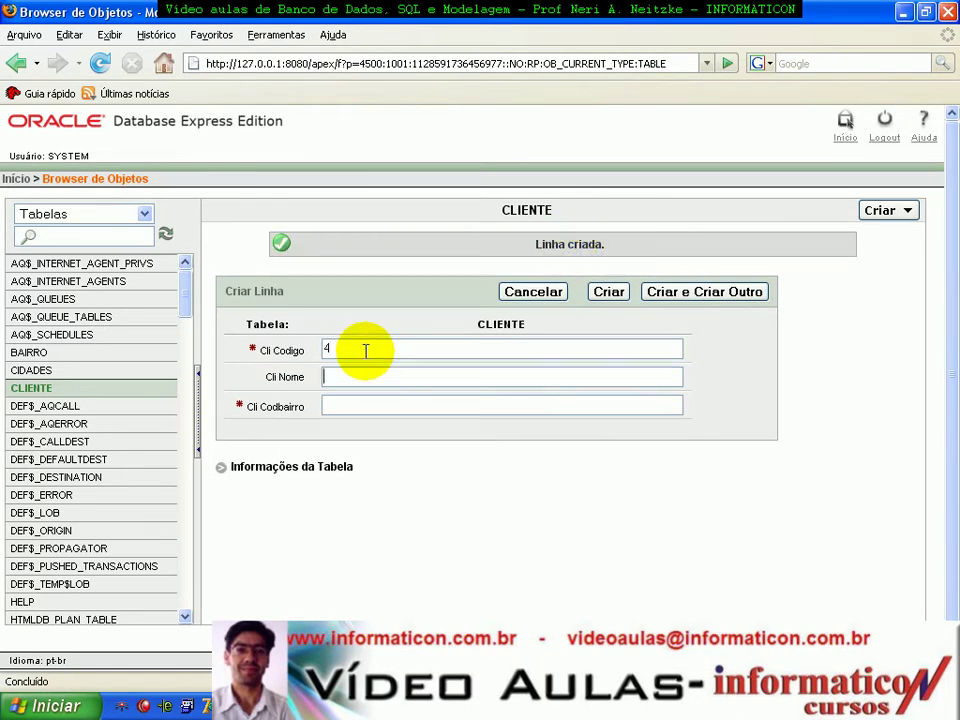
{"action": "type", "text": "Giulia"}
{"action": "key", "text": "Tab"}
{"action": "type", "text": "1"}
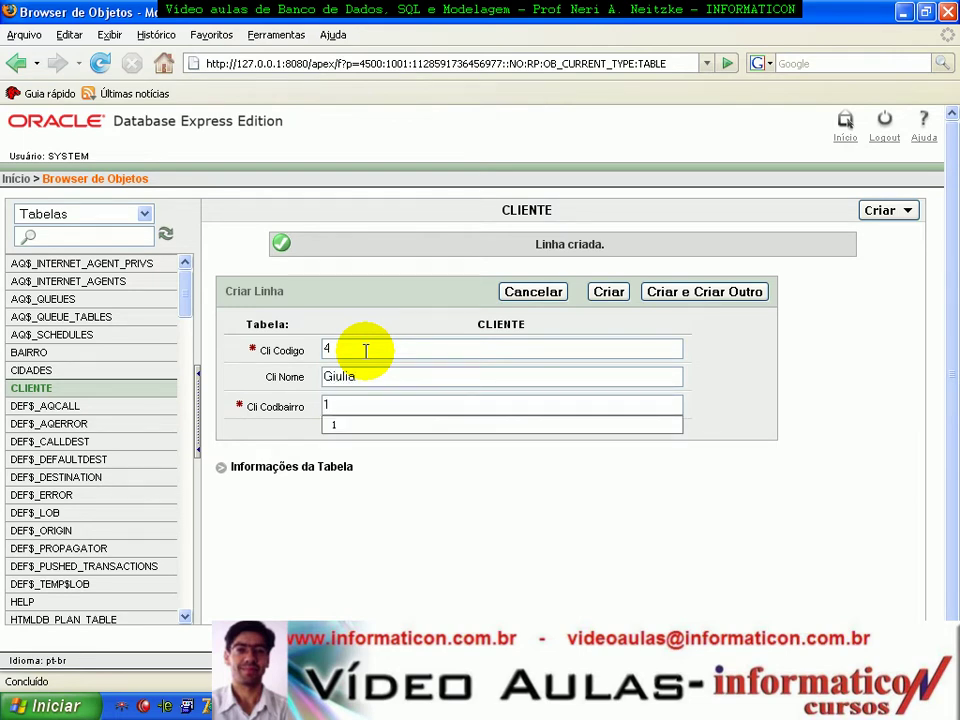
{"action": "left_click", "coordinate": [692, 297]}
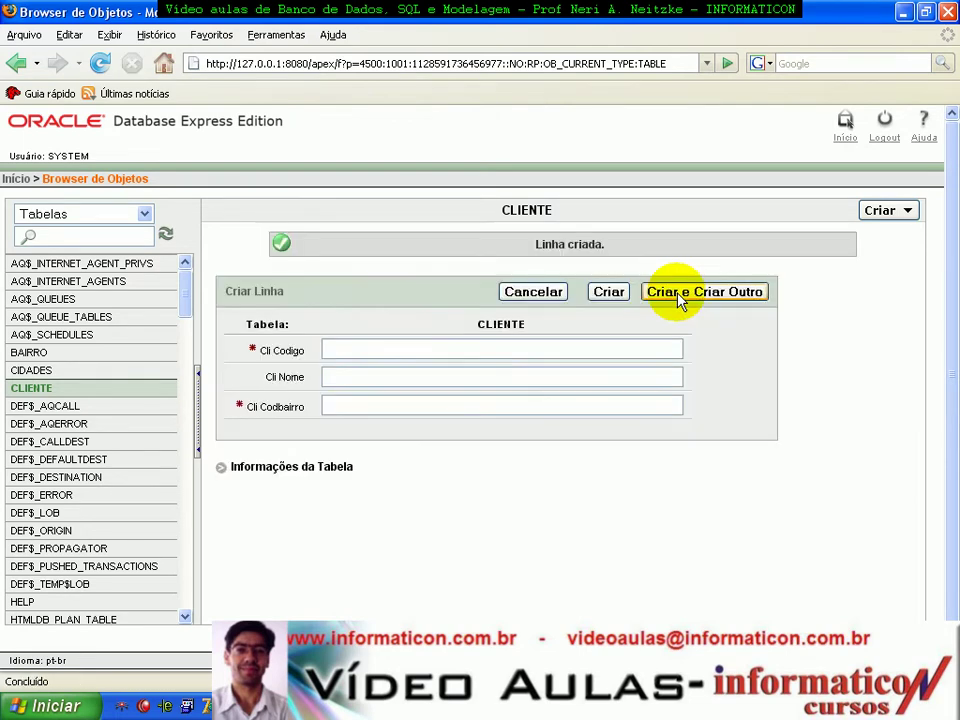
Try to create a CLIENTE row with Cli Codigo 5, the customer's first name and Cli Codbairro 2, which tests the foreign key
{"action": "left_click", "coordinate": [350, 349]}
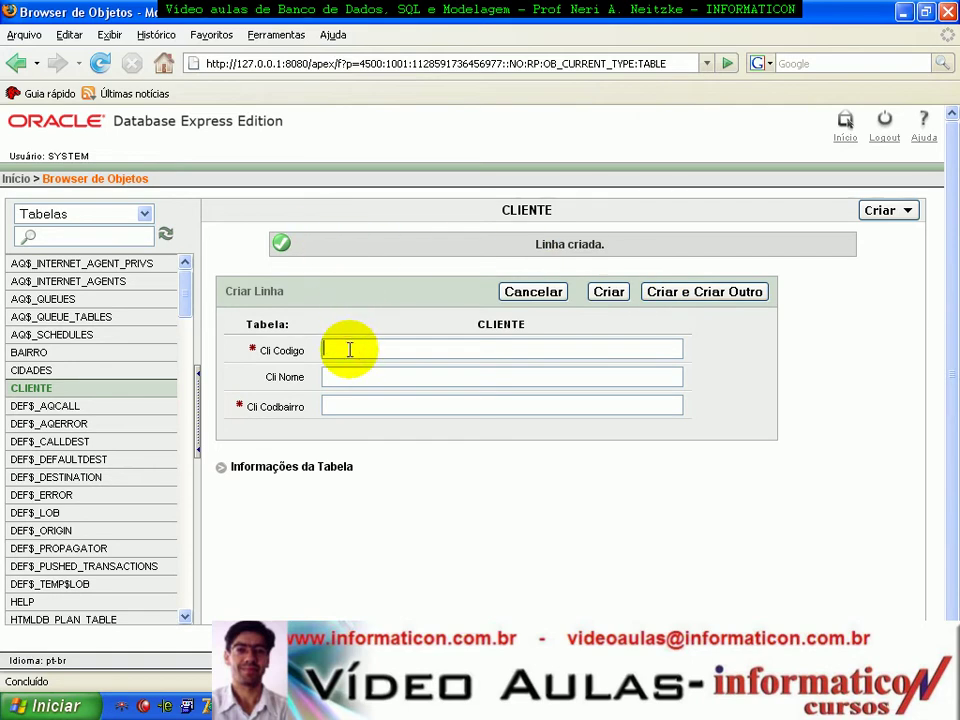
{"action": "key", "text": "Tab"}
{"action": "type", "text": "Li"}
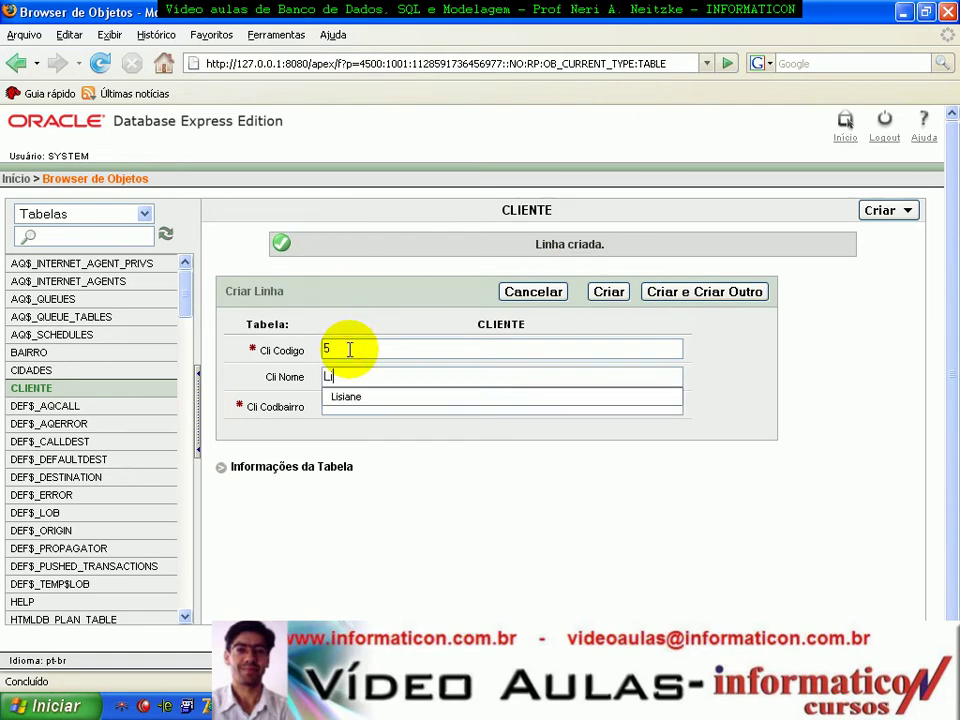
{"action": "type", "text": "siane"}
{"action": "key", "text": "Tab"}
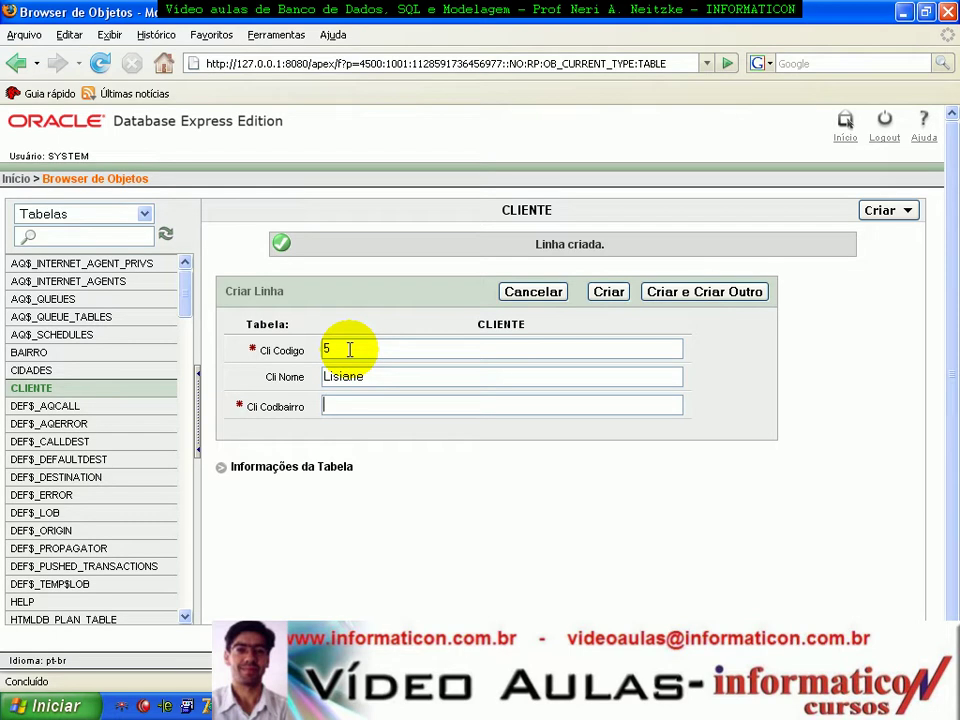
{"action": "type", "text": "2"}
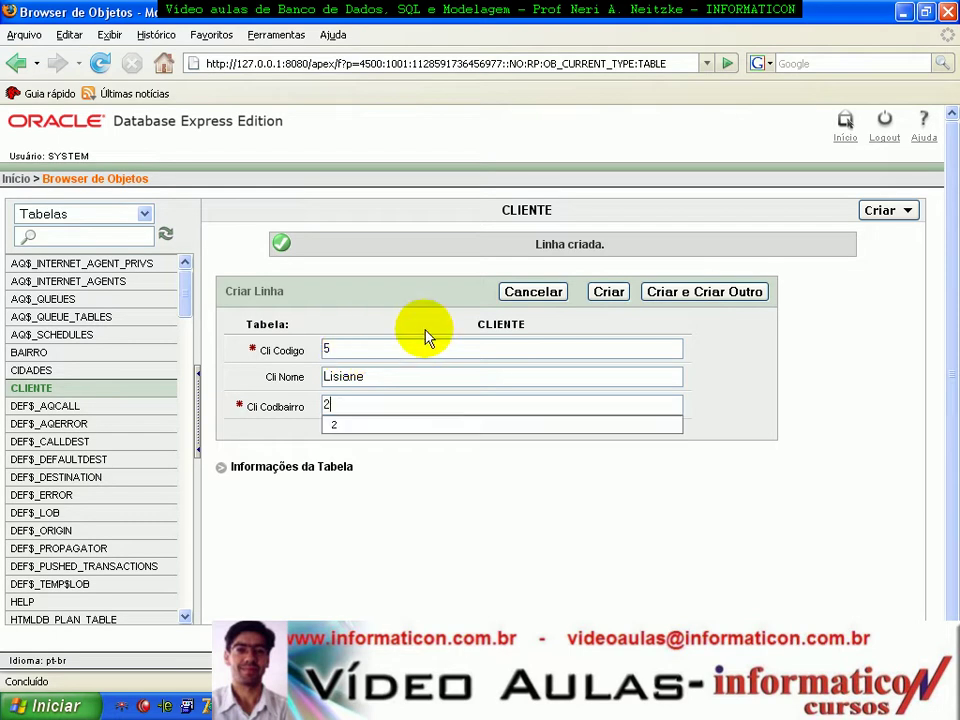
{"action": "left_click", "coordinate": [683, 294]}
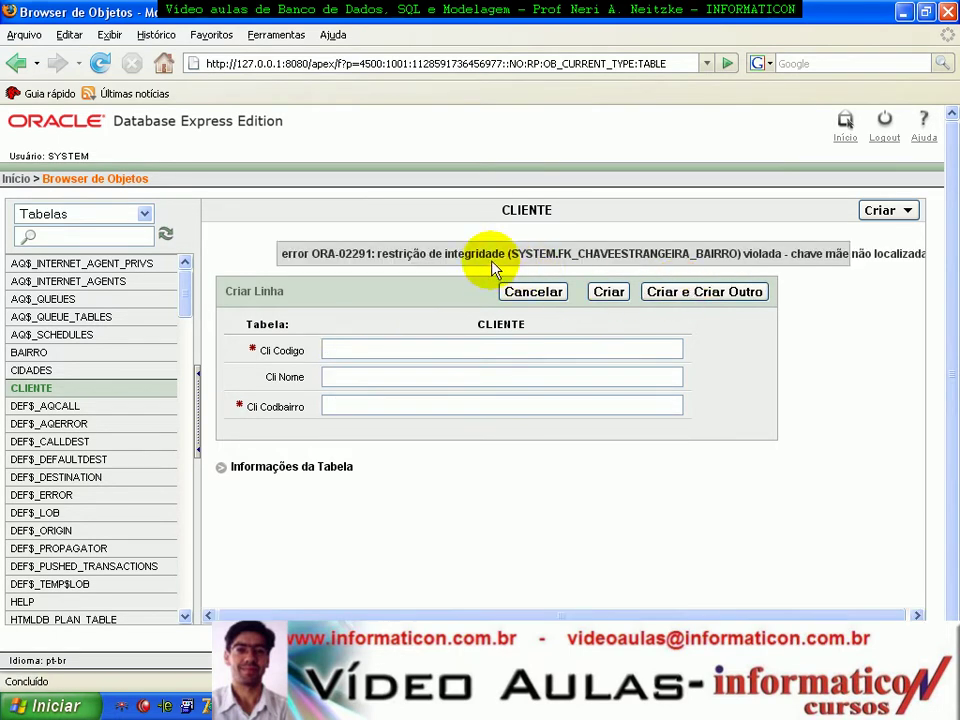
{"action": "left_click_drag", "start_coordinate": [373, 254], "coordinate": [760, 257]}
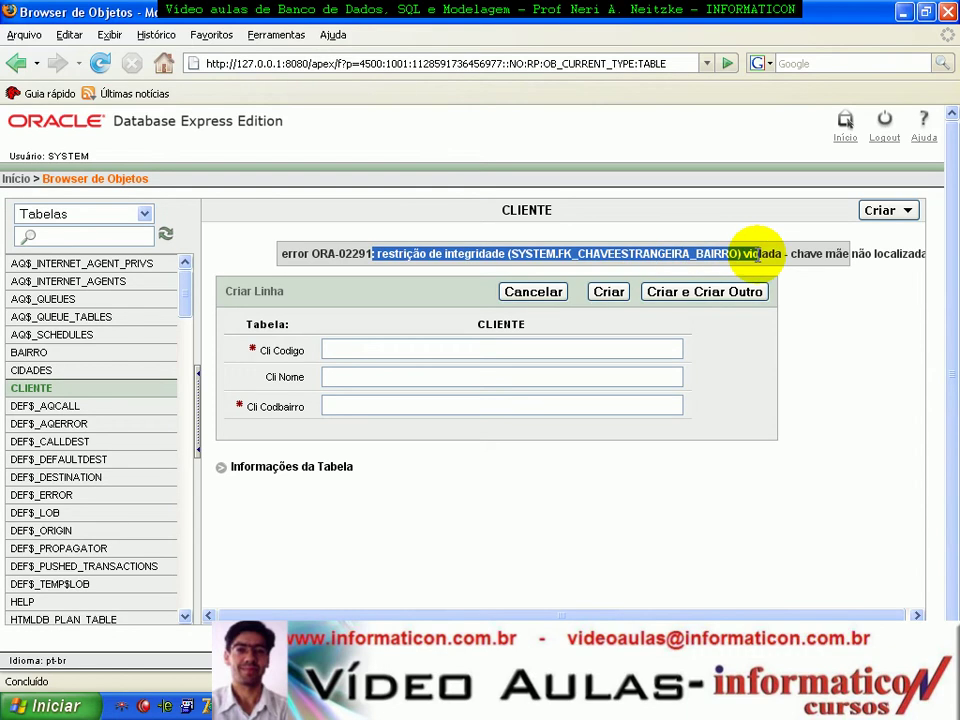
Query all columns of the CLIENTE table with the drill-up and drill-down links set to Mostrar
{"action": "left_click", "coordinate": [28, 388]}
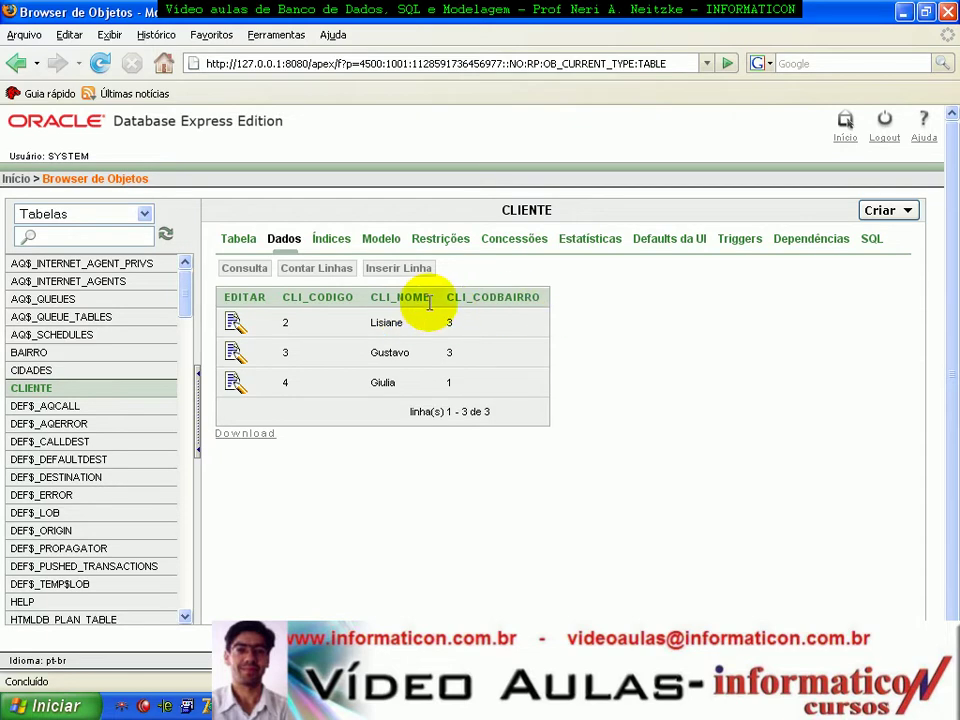
{"action": "left_click", "coordinate": [250, 272]}
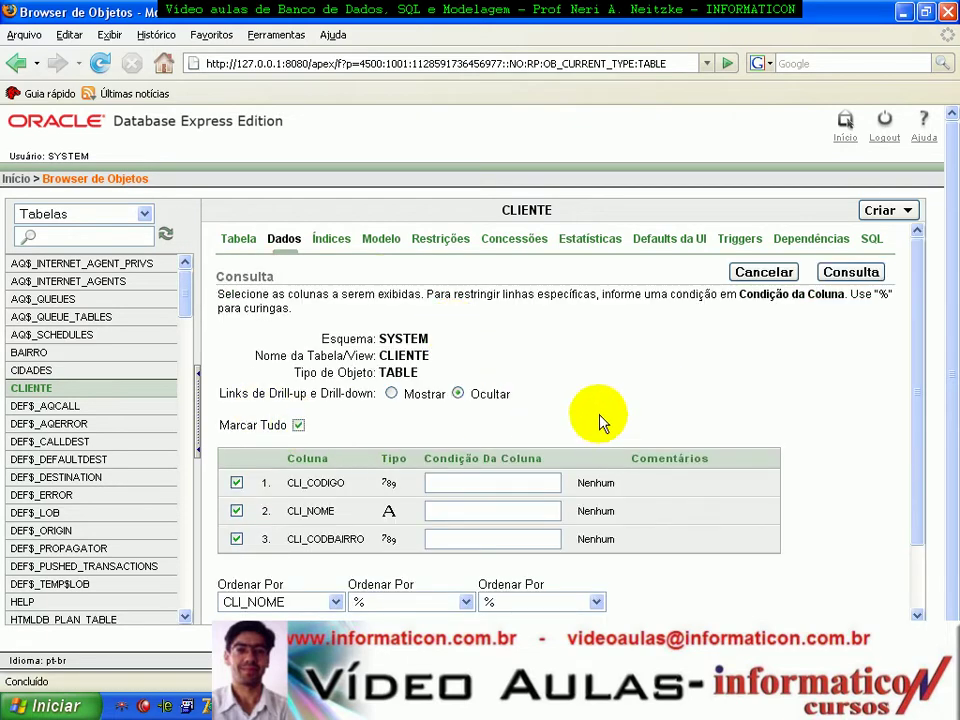
{"action": "scroll", "coordinate": [550, 382], "scroll_direction": "down", "scroll_amount": 1}
{"action": "scroll", "coordinate": [548, 383], "scroll_direction": "down", "scroll_amount": 1}
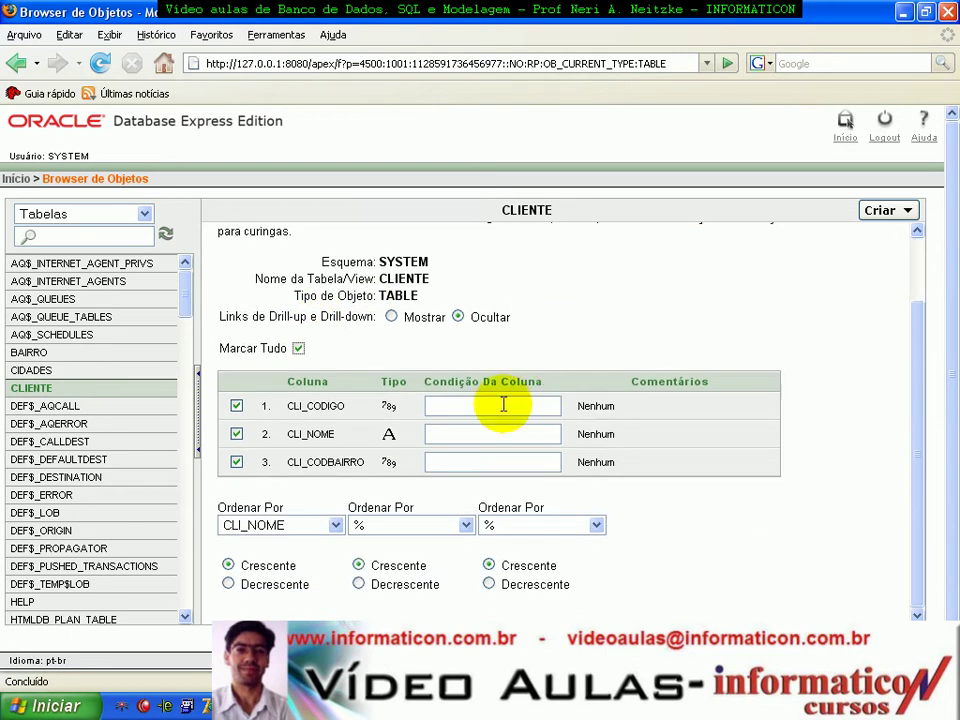
{"action": "left_click", "coordinate": [457, 458]}
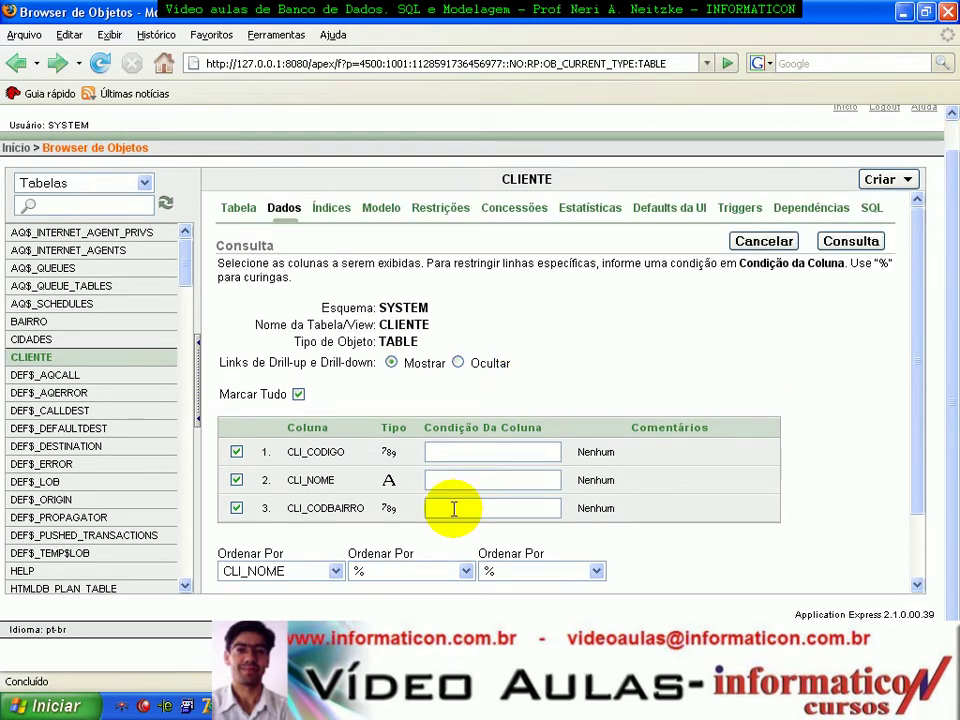
{"action": "left_click", "coordinate": [851, 241]}
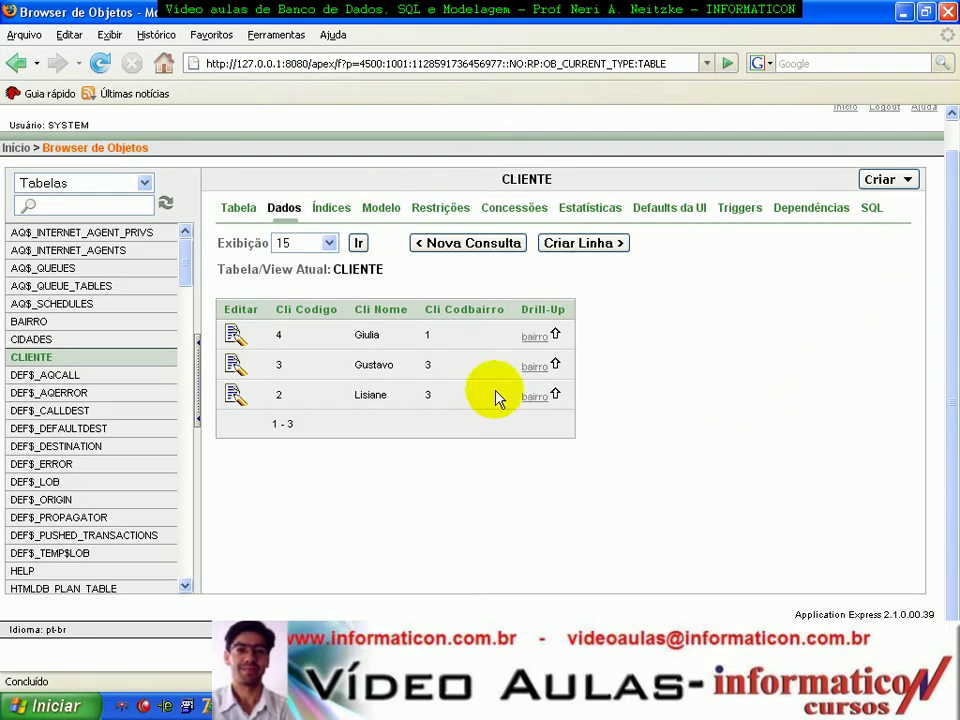
Display the CLIENTE table's indexes and consult the Índices section of neri_sql_bancos1.doc in Word before returning to the browser
{"action": "left_click", "coordinate": [332, 207]}
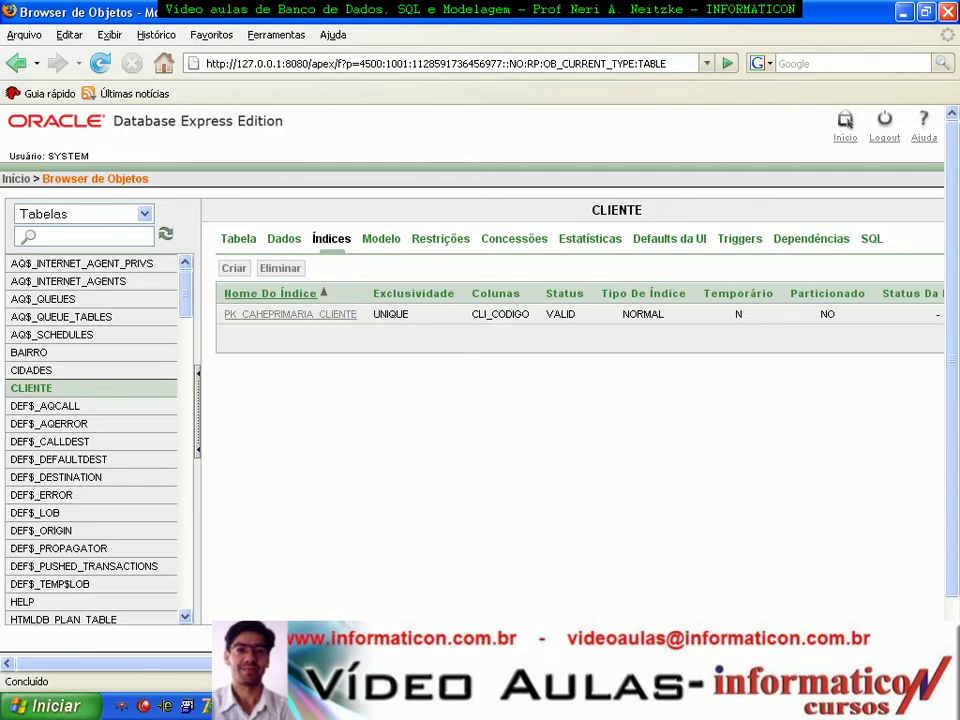
{"action": "key", "text": "alt+Tab"}
{"action": "scroll", "coordinate": [579, 499], "scroll_direction": "down", "scroll_amount": 4}
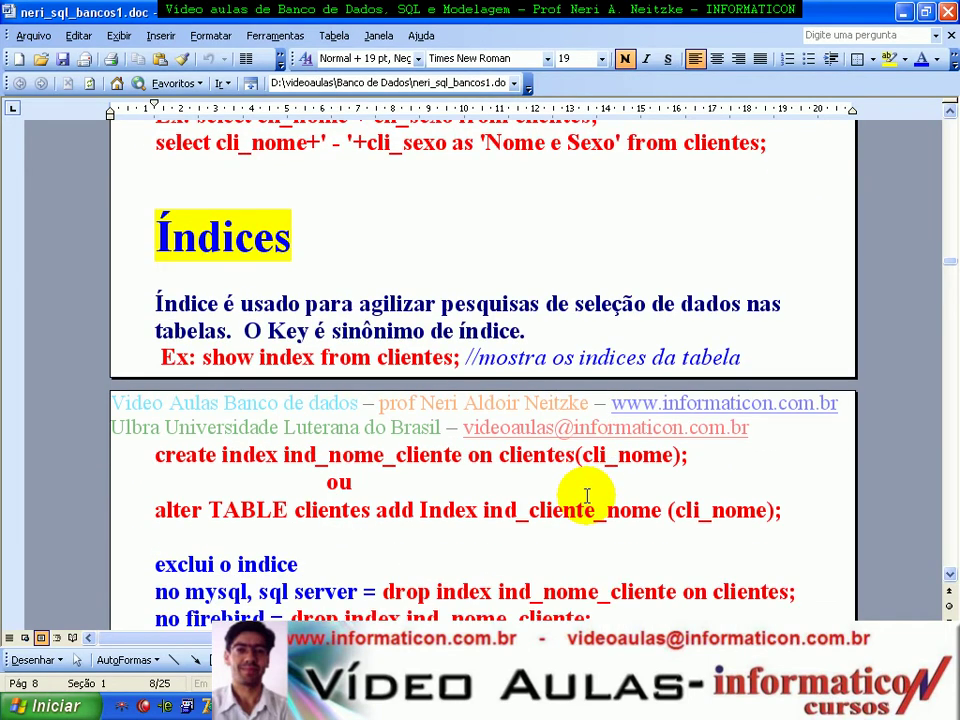
{"action": "key", "text": "alt+Tab"}
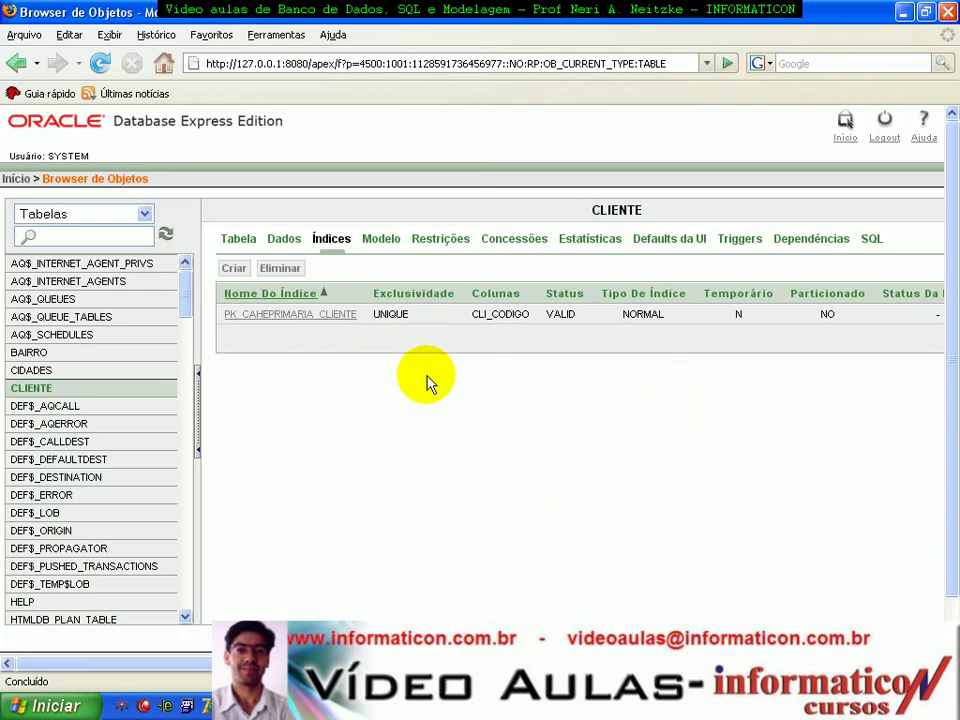
Start creating an index of type Normal on the CLIENTE table and name it indice_nome_cliente
{"action": "left_click", "coordinate": [233, 268]}
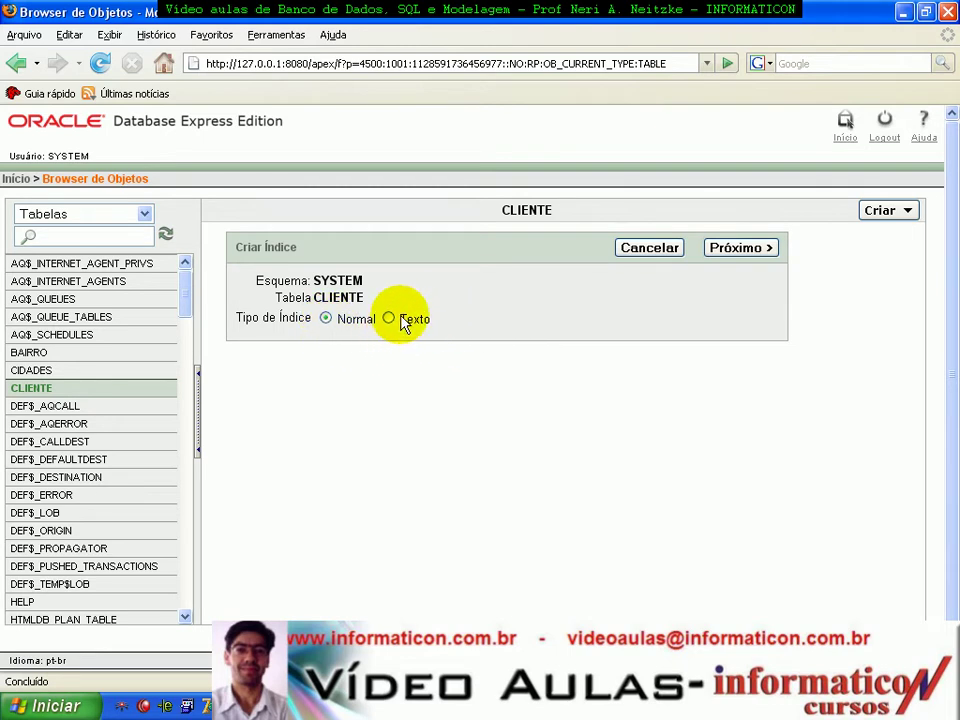
{"action": "left_click", "coordinate": [750, 255]}
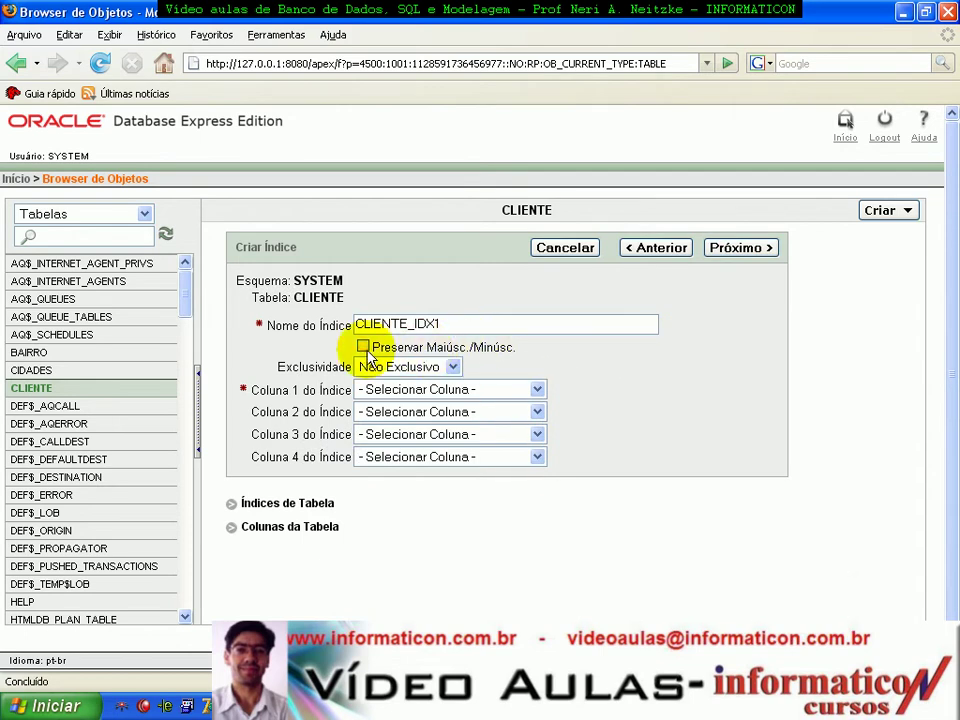
{"action": "left_click_drag", "start_coordinate": [457, 323], "coordinate": [377, 318]}
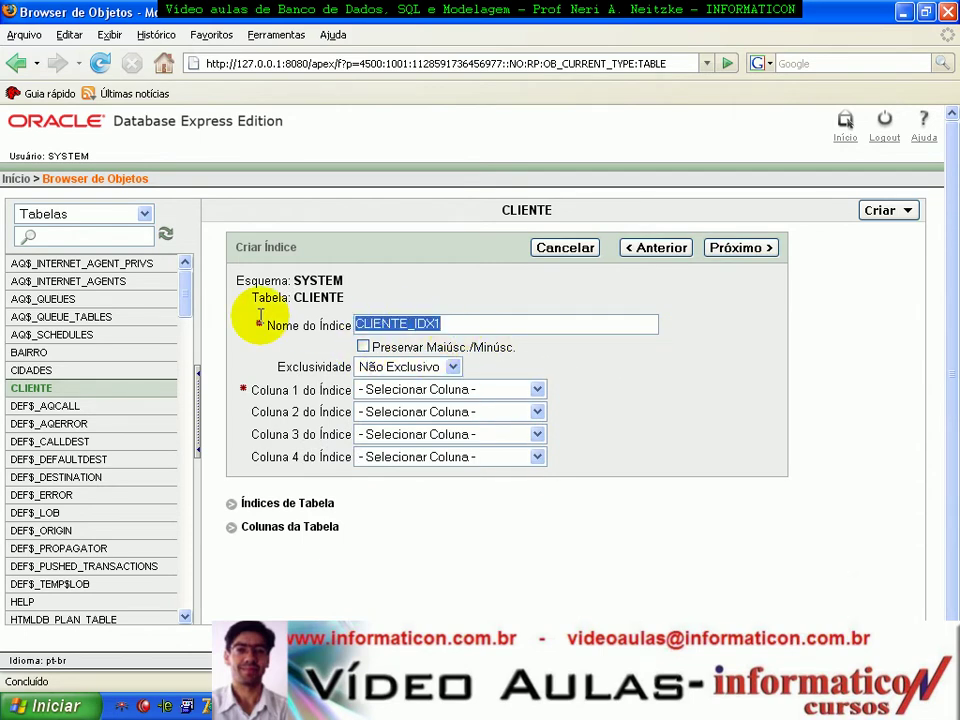
{"action": "type", "text": "indice_nome_cliente"}
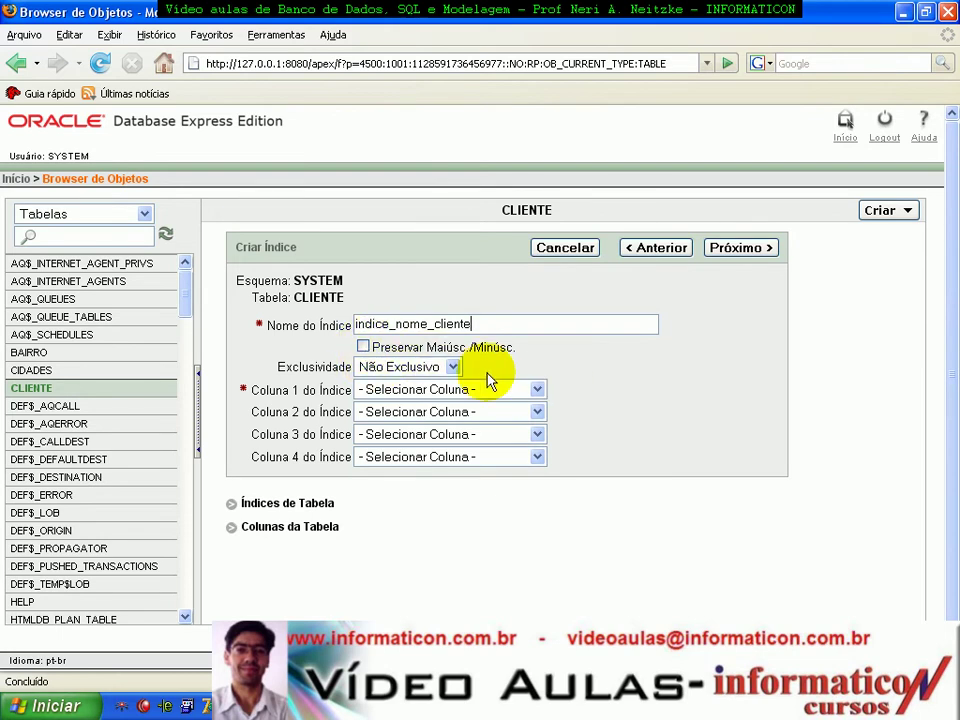
Keep the index as Não Exclusivo with CLI_NOME (VARCHAR2) as its first column, and display the table's existing indexes
{"action": "left_click", "coordinate": [413, 370]}
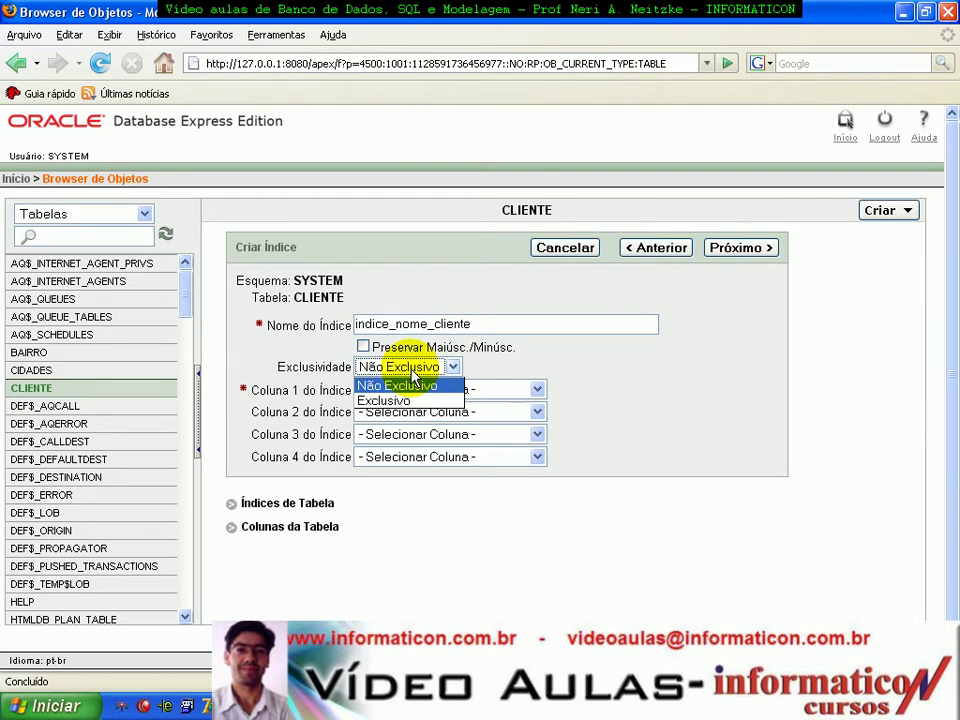
{"action": "left_click", "coordinate": [412, 370]}
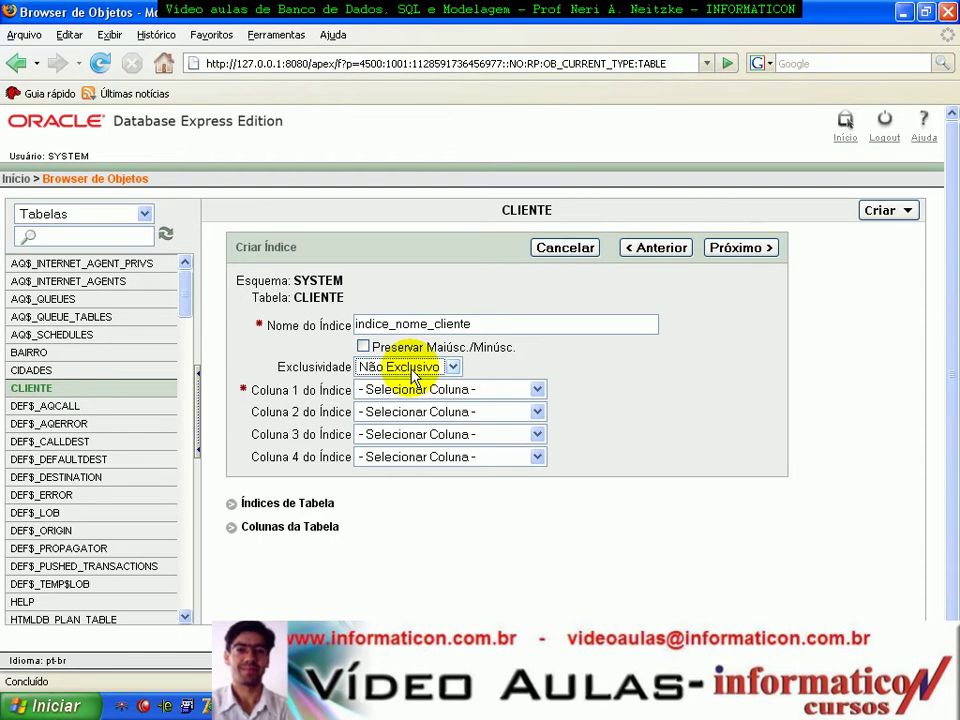
{"action": "left_click", "coordinate": [507, 397]}
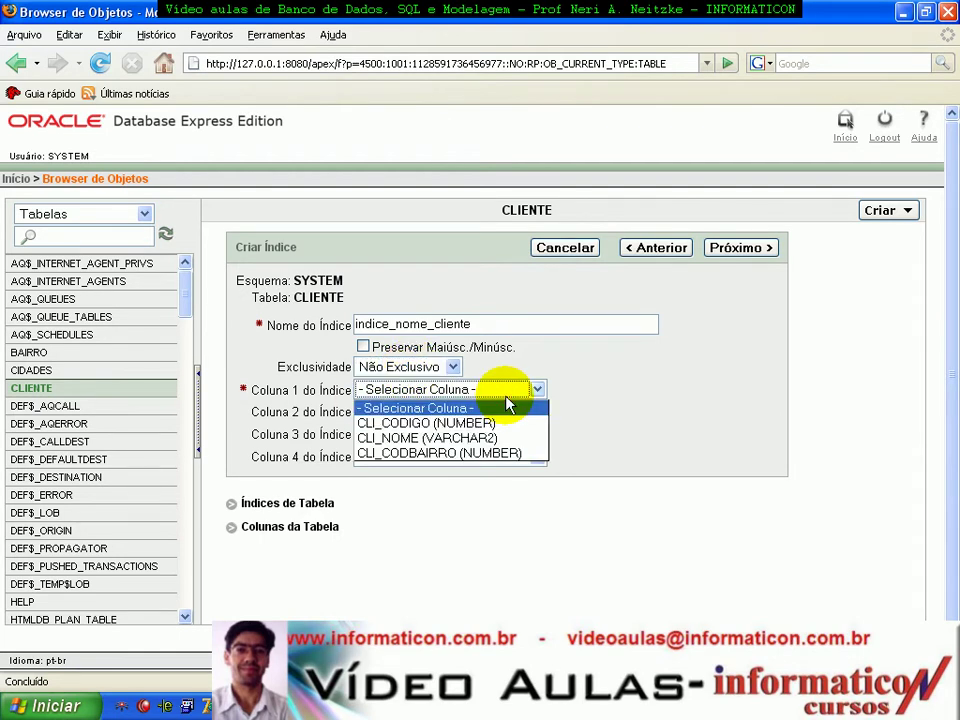
{"action": "left_click", "coordinate": [450, 437]}
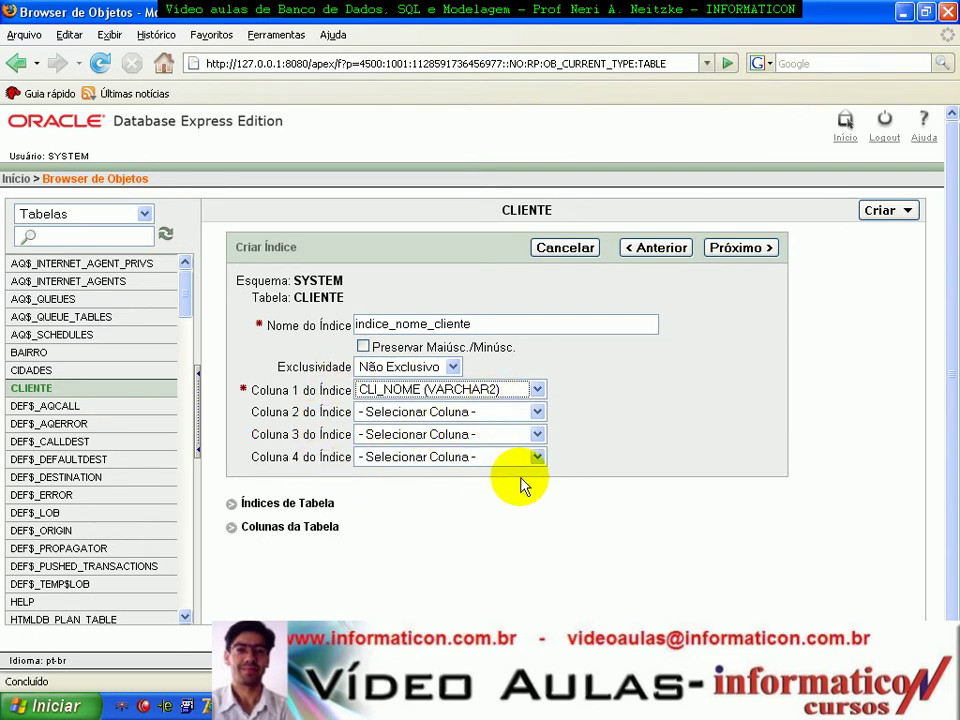
{"action": "left_click", "coordinate": [296, 507]}
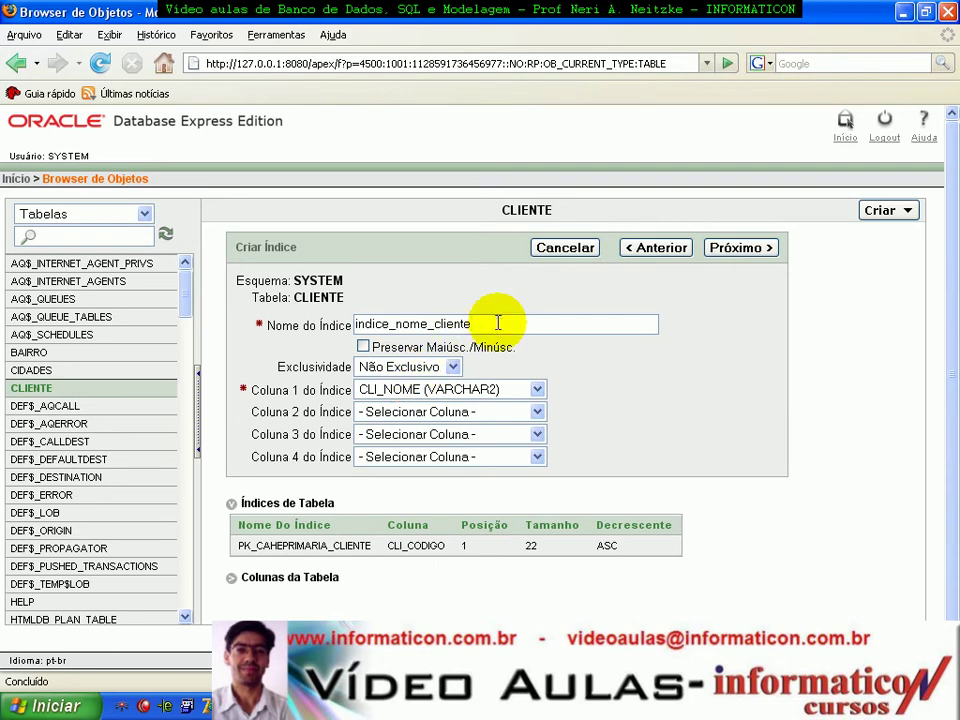
{"action": "left_click_drag", "start_coordinate": [497, 322], "coordinate": [251, 321]}
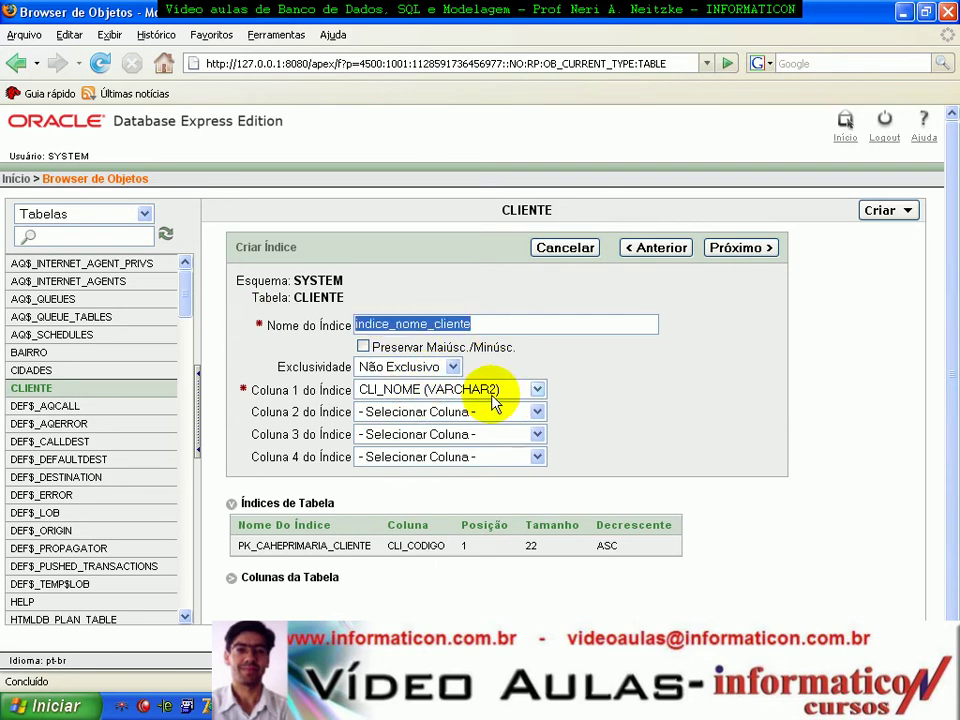
Review the generated SQL for the new index and finalize its creation
{"action": "left_click", "coordinate": [736, 247]}
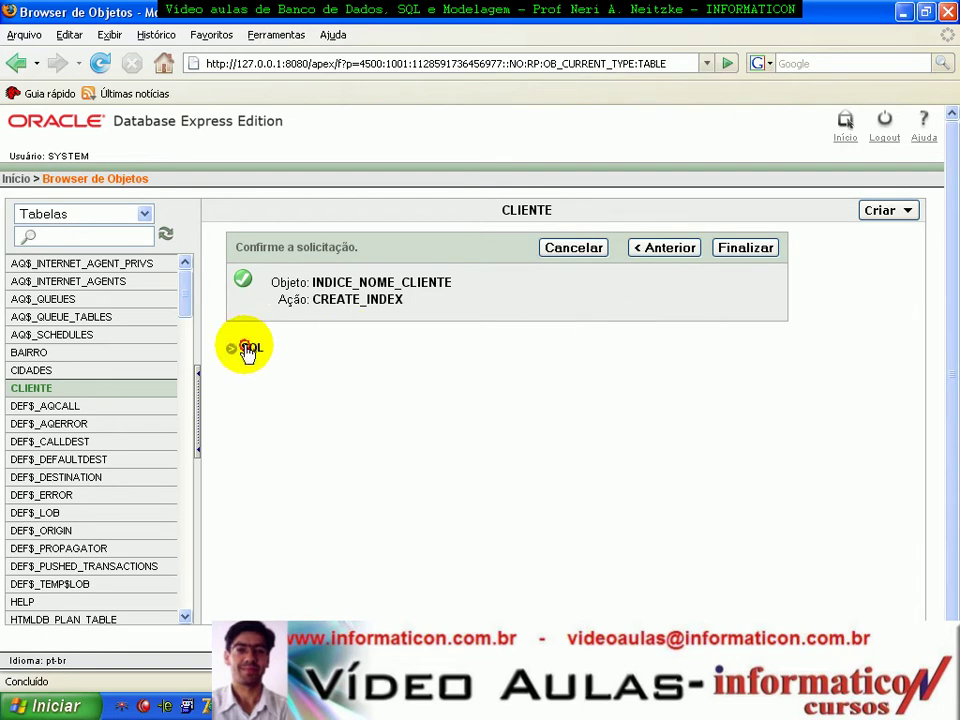
{"action": "left_click", "coordinate": [248, 350]}
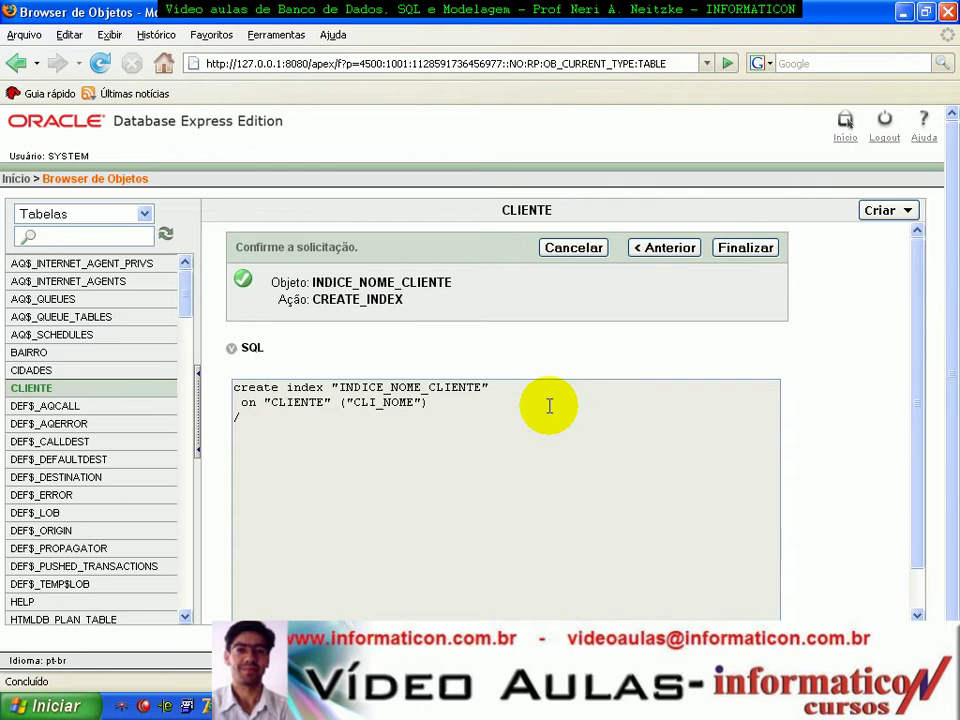
{"action": "left_click", "coordinate": [750, 247]}
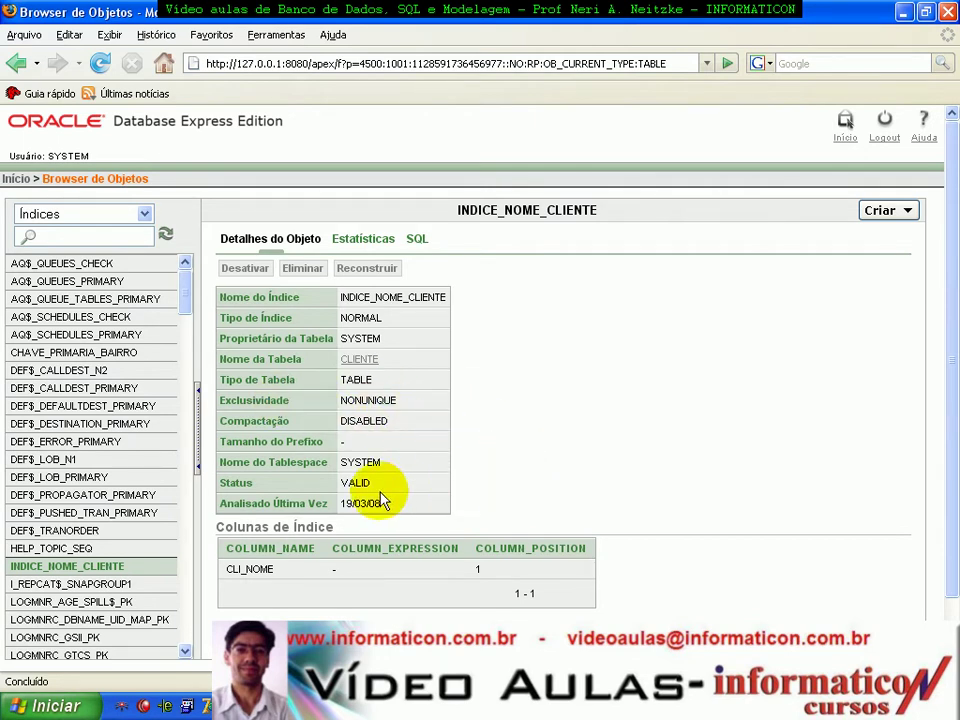
Review the new index's statistics and SQL, and compare its CREATE INDEX statement with the example in neri_sql_bancos1.doc in Word
{"action": "left_click", "coordinate": [358, 241]}
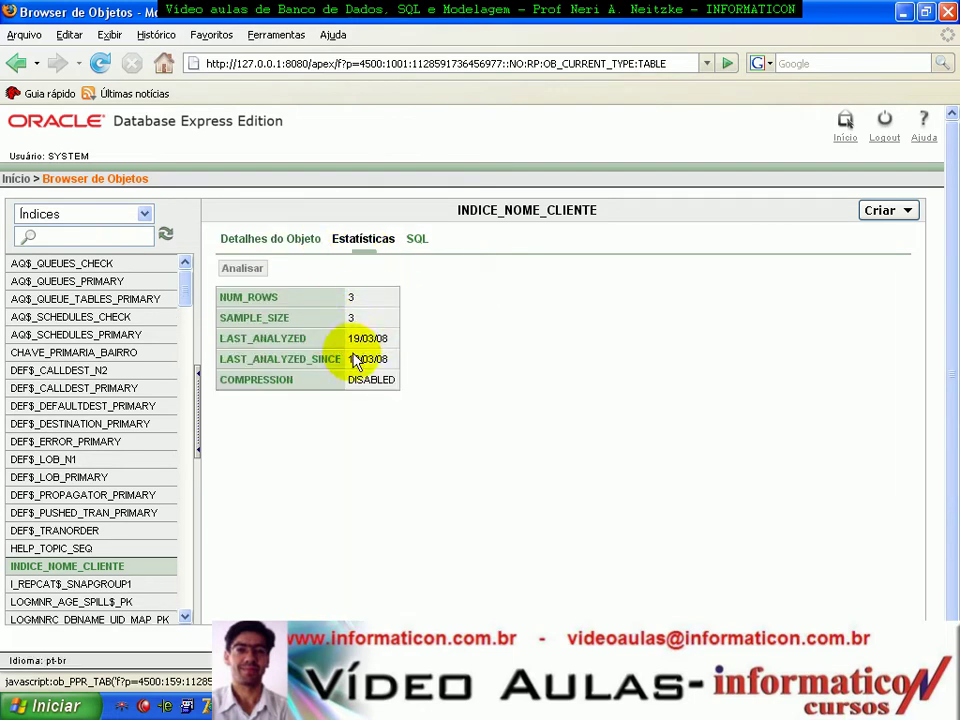
{"action": "left_click", "coordinate": [426, 238]}
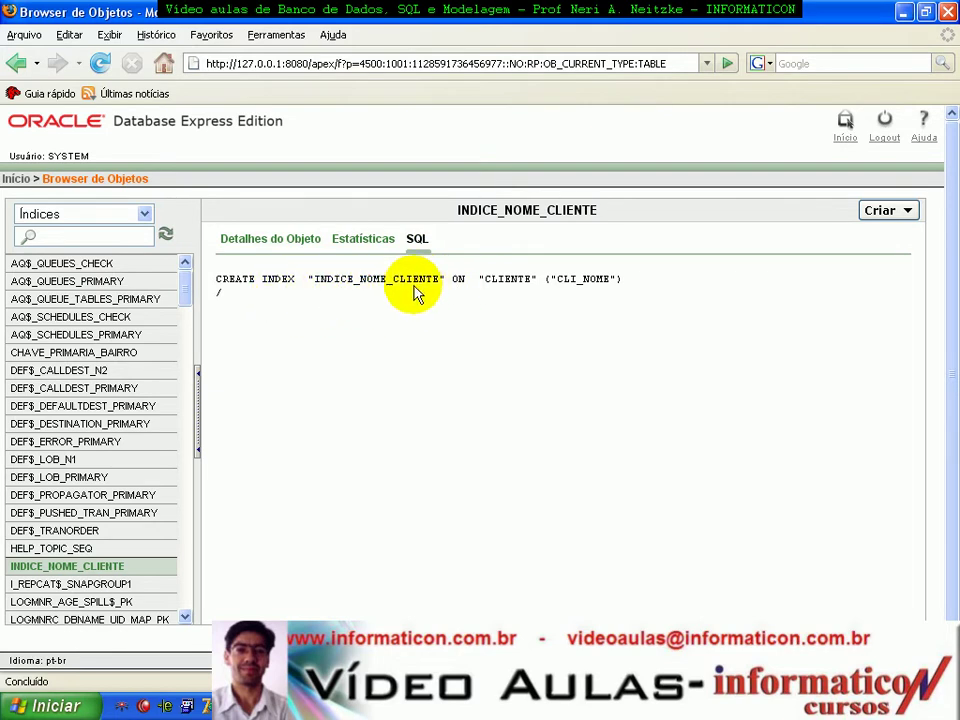
{"action": "left_click_drag", "start_coordinate": [654, 283], "coordinate": [197, 279]}
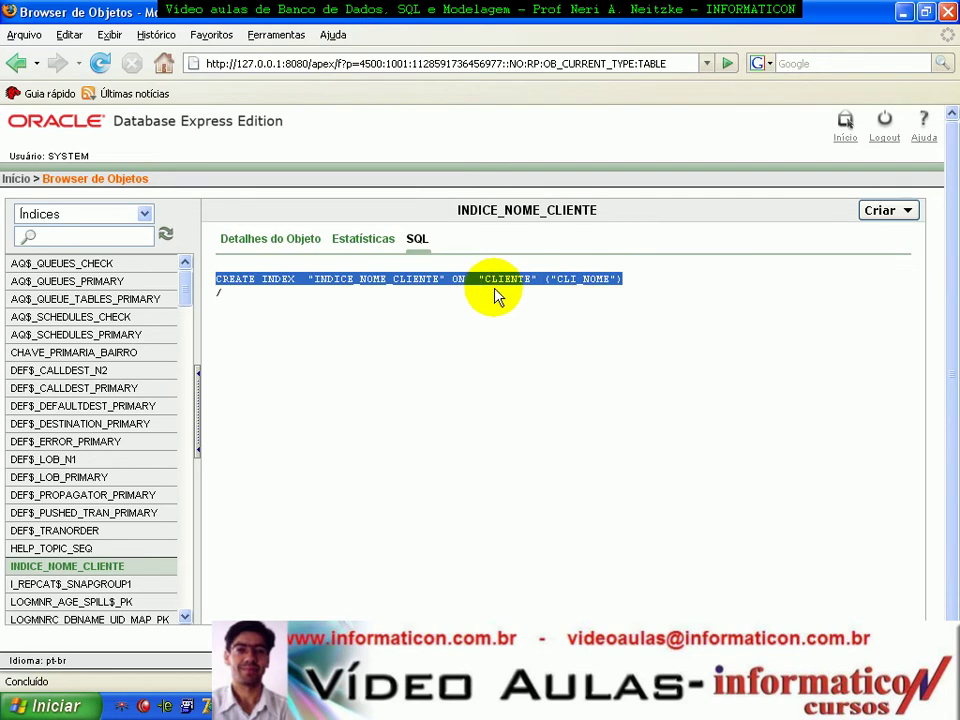
{"action": "left_click", "coordinate": [580, 706]}
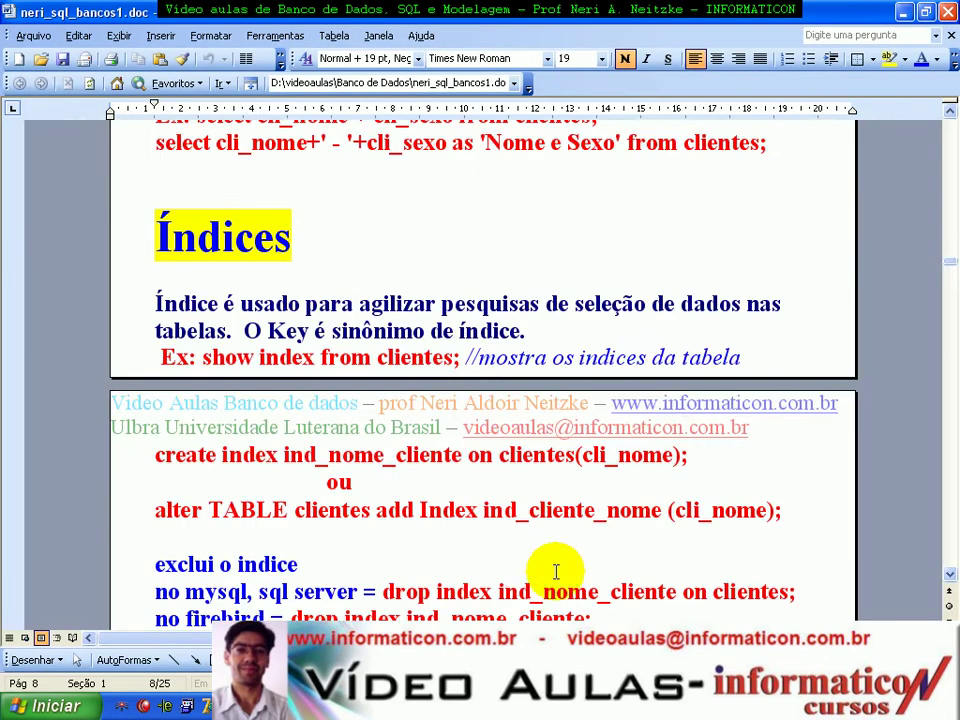
{"action": "left_click_drag", "start_coordinate": [135, 456], "coordinate": [712, 461]}
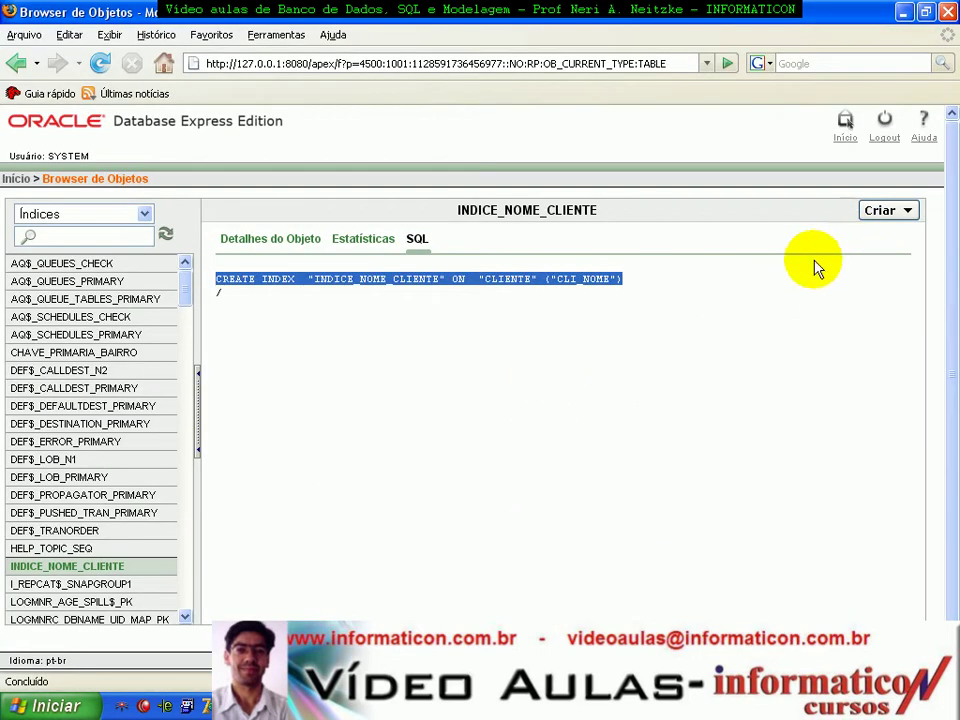
{"action": "left_click", "coordinate": [75, 565]}
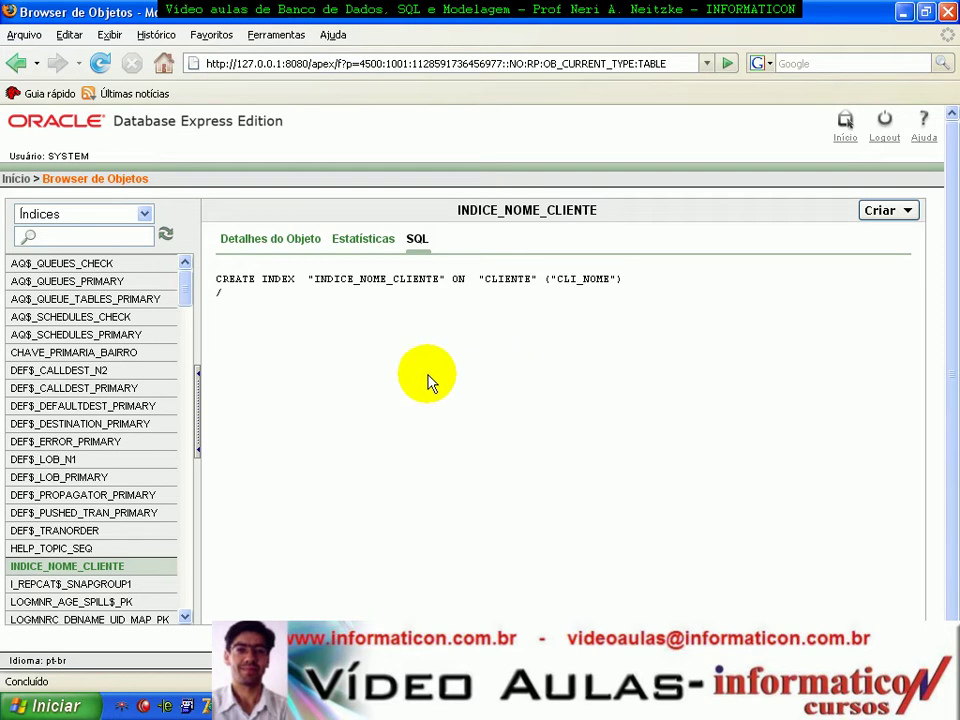
{"action": "left_click", "coordinate": [887, 212]}
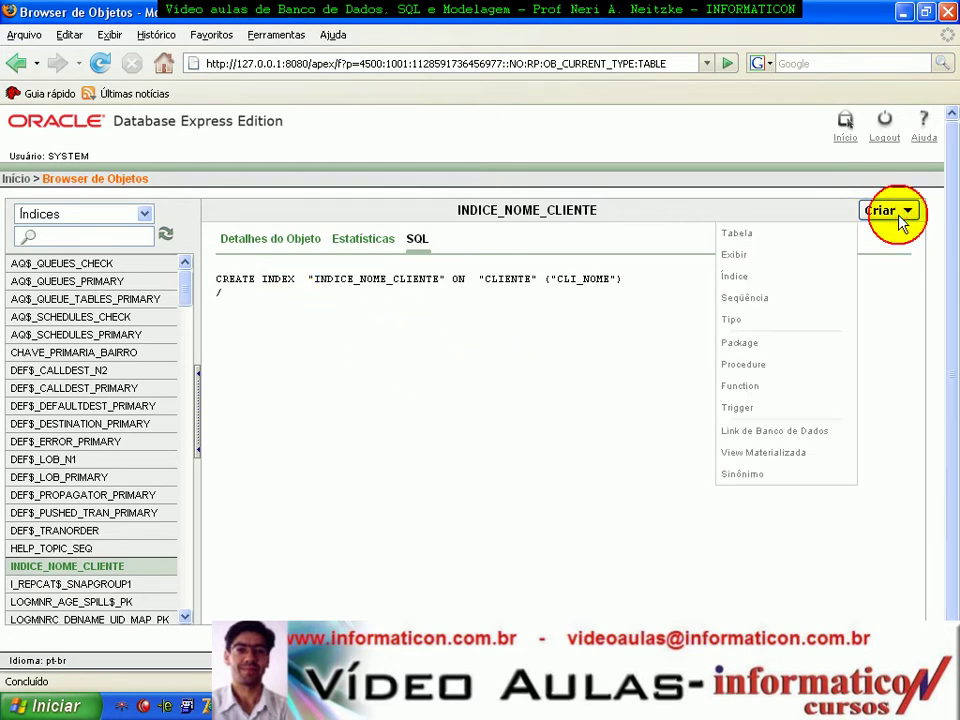
{"action": "left_click", "coordinate": [503, 375]}
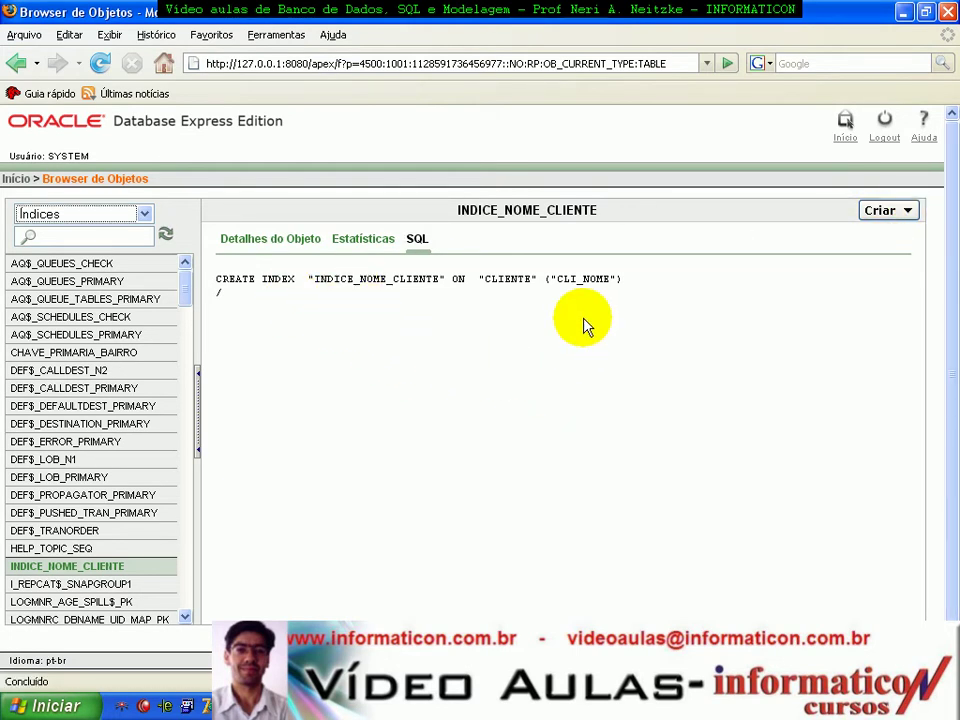
Switch the object browser to Tabelas and display the indexes of the CLIENTE table
{"action": "left_click", "coordinate": [94, 214]}
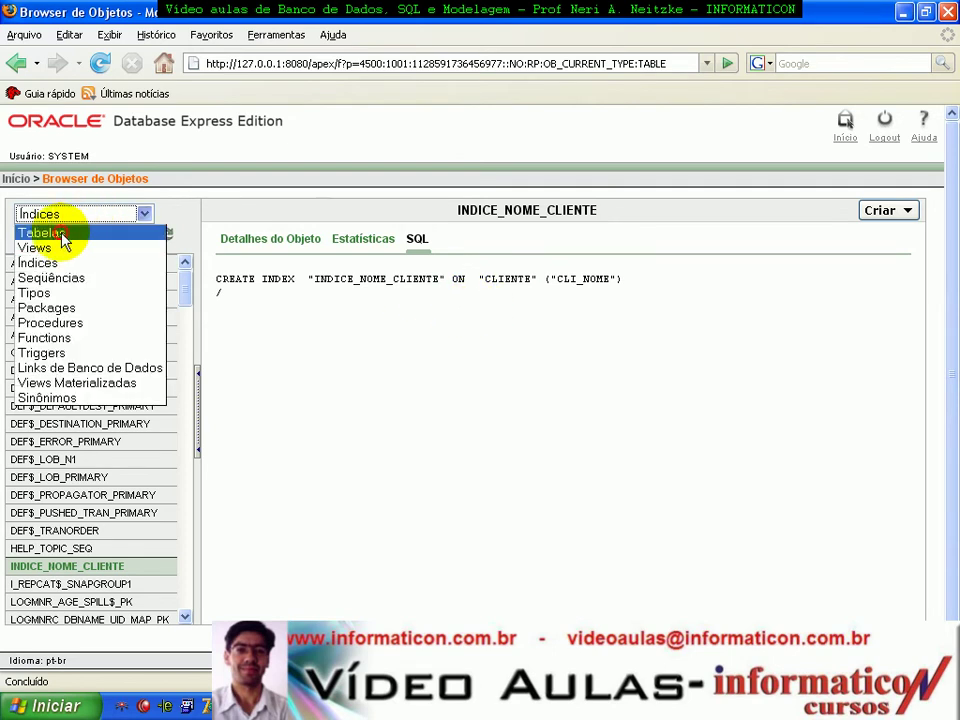
{"action": "left_click", "coordinate": [60, 230]}
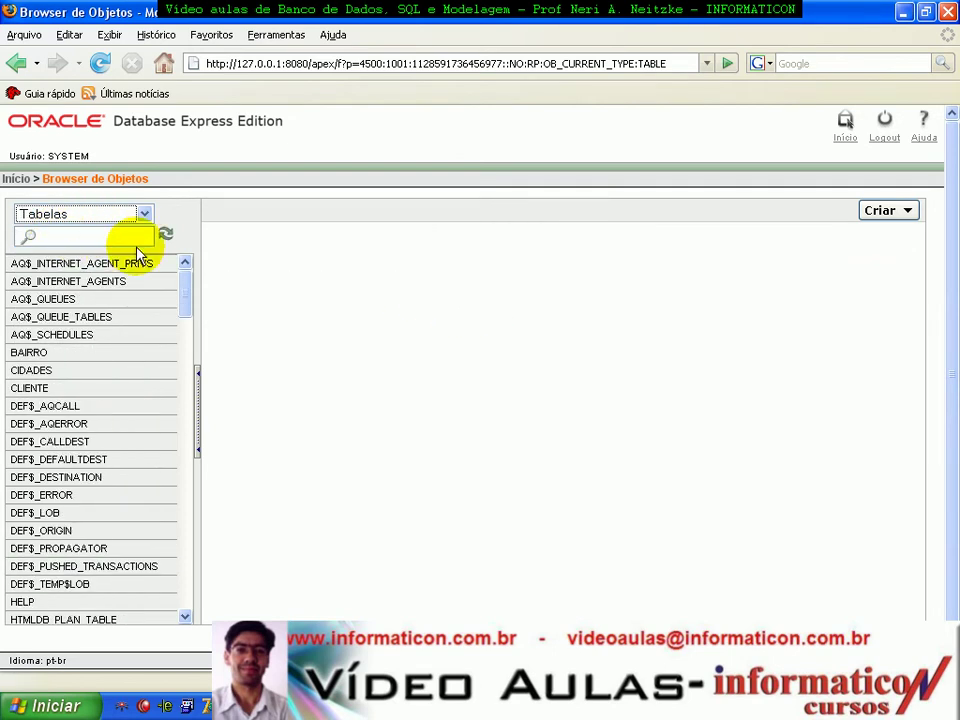
{"action": "left_click", "coordinate": [33, 389]}
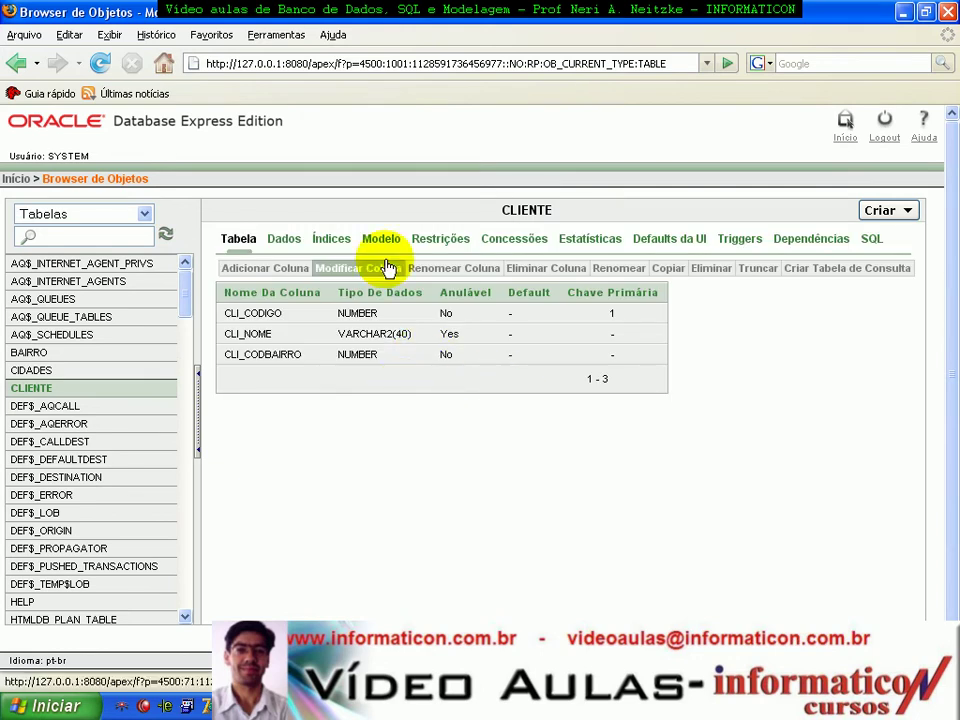
{"action": "left_click", "coordinate": [337, 242]}
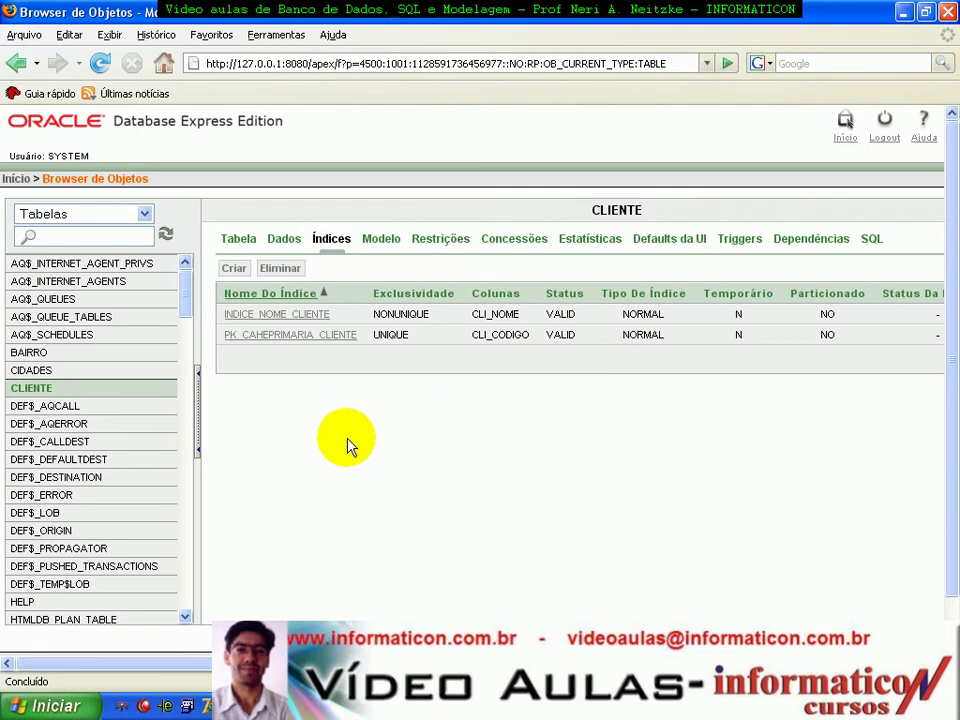
Examine the CLIENTE table's model, constraints, grants, statistics, UI defaults, triggers and dependencies
{"action": "left_click", "coordinate": [380, 244]}
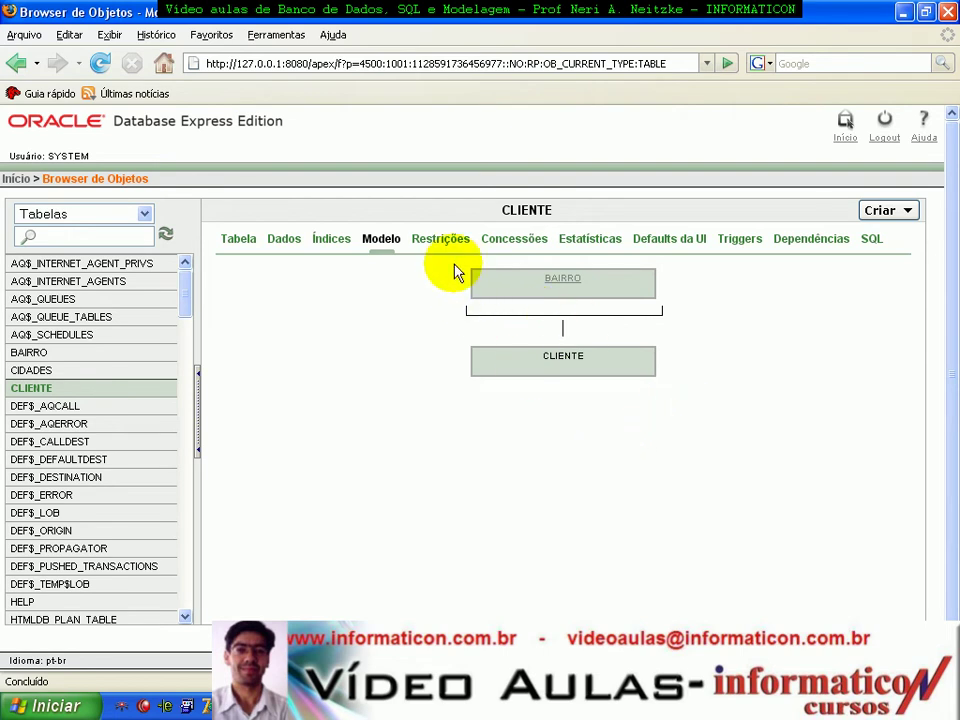
{"action": "left_click", "coordinate": [440, 240]}
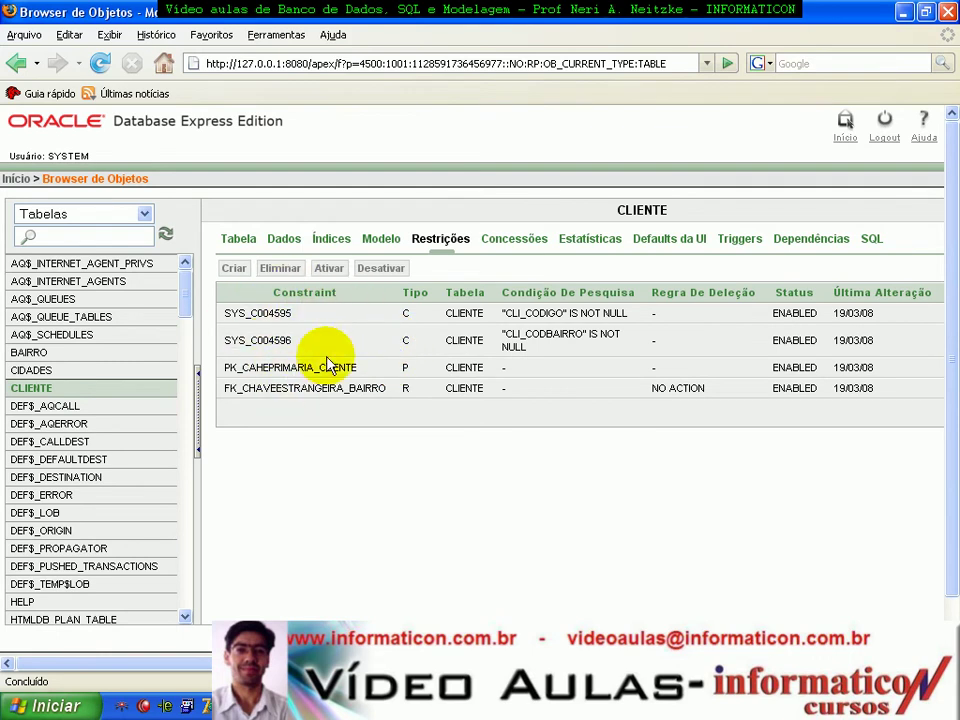
{"action": "left_click", "coordinate": [514, 238]}
{"action": "left_click", "coordinate": [594, 248]}
{"action": "left_click", "coordinate": [668, 243]}
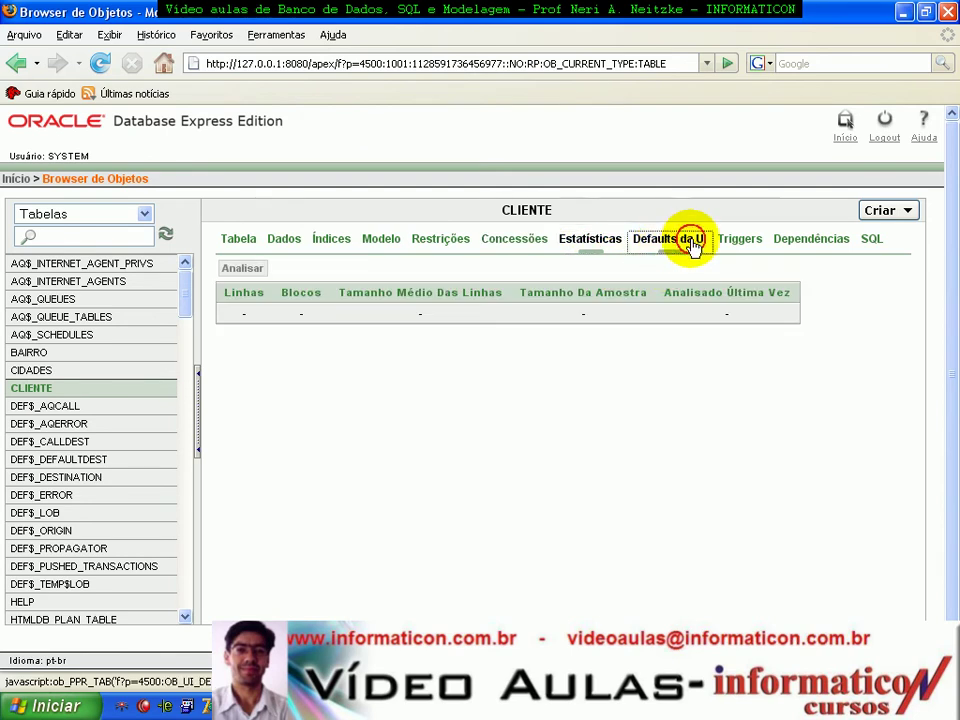
{"action": "left_click", "coordinate": [740, 240]}
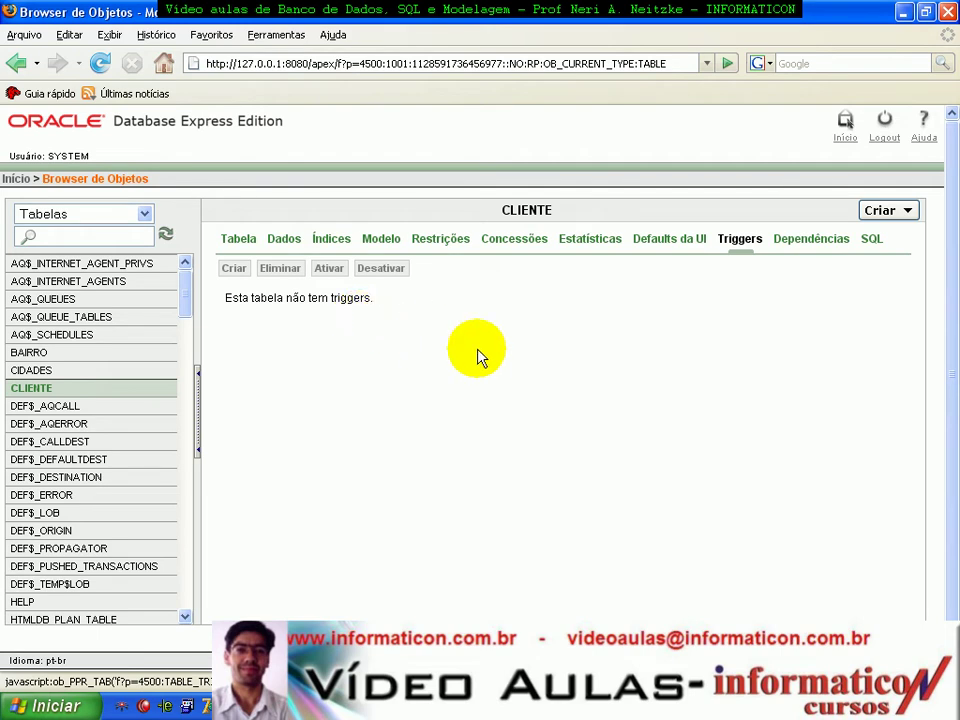
{"action": "left_click", "coordinate": [788, 243]}
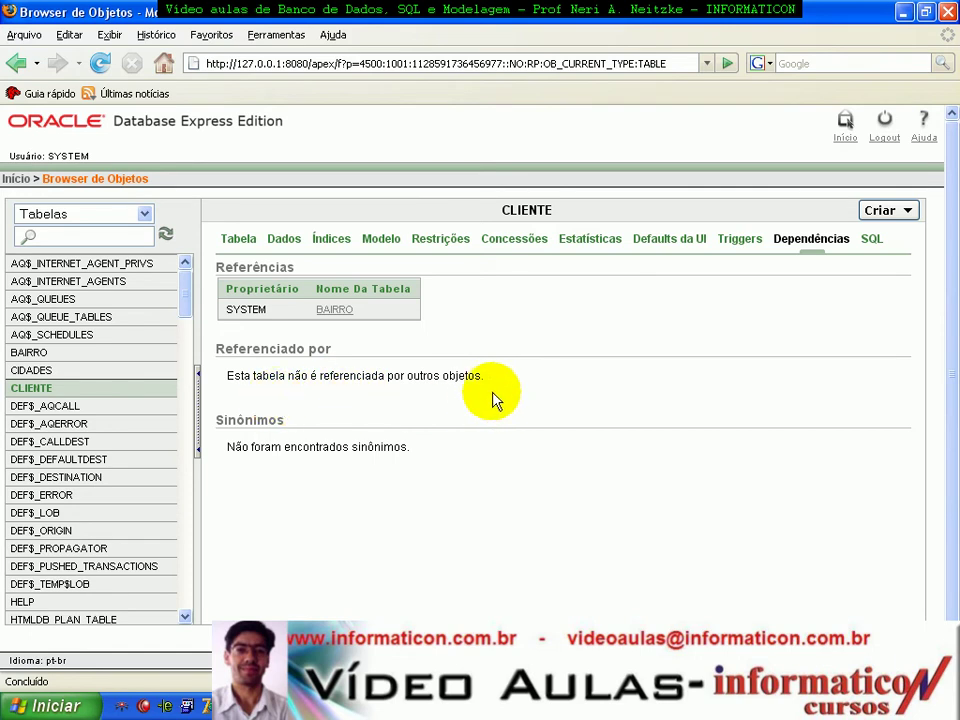
Examine the BAIRRO table's dependencies, generated SQL, constraints and data rows
{"action": "left_click", "coordinate": [28, 351]}
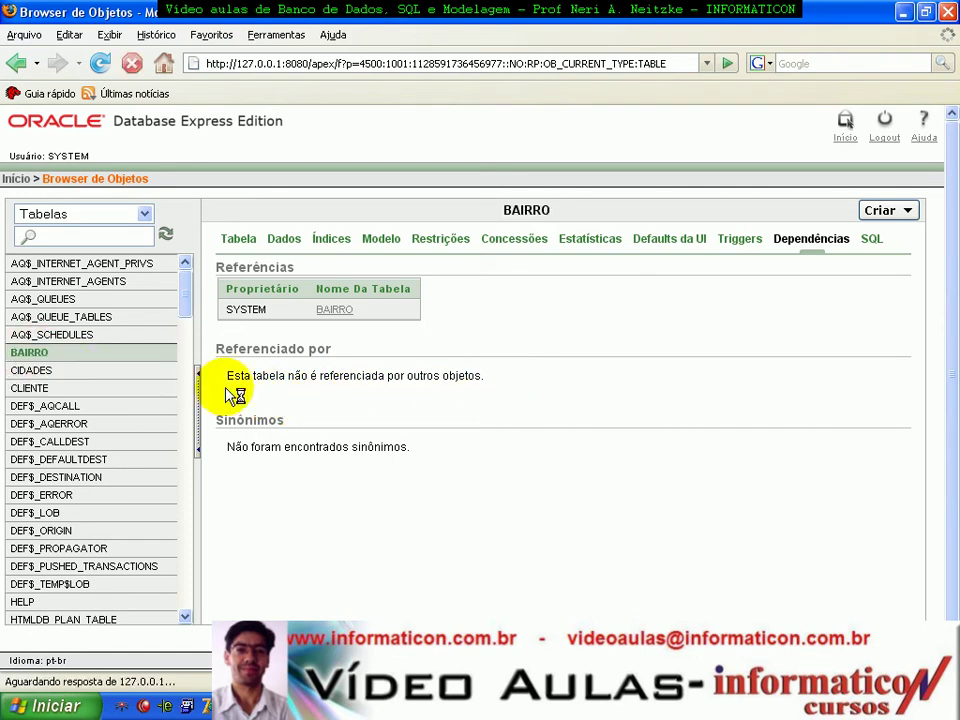
{"action": "left_click", "coordinate": [818, 243]}
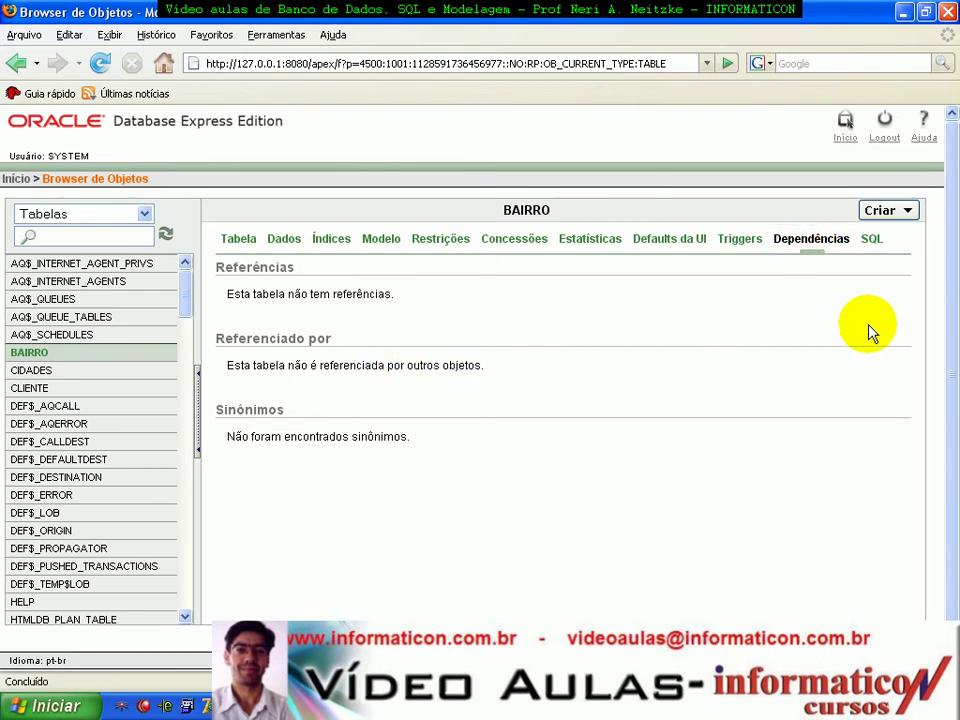
{"action": "left_click", "coordinate": [872, 240]}
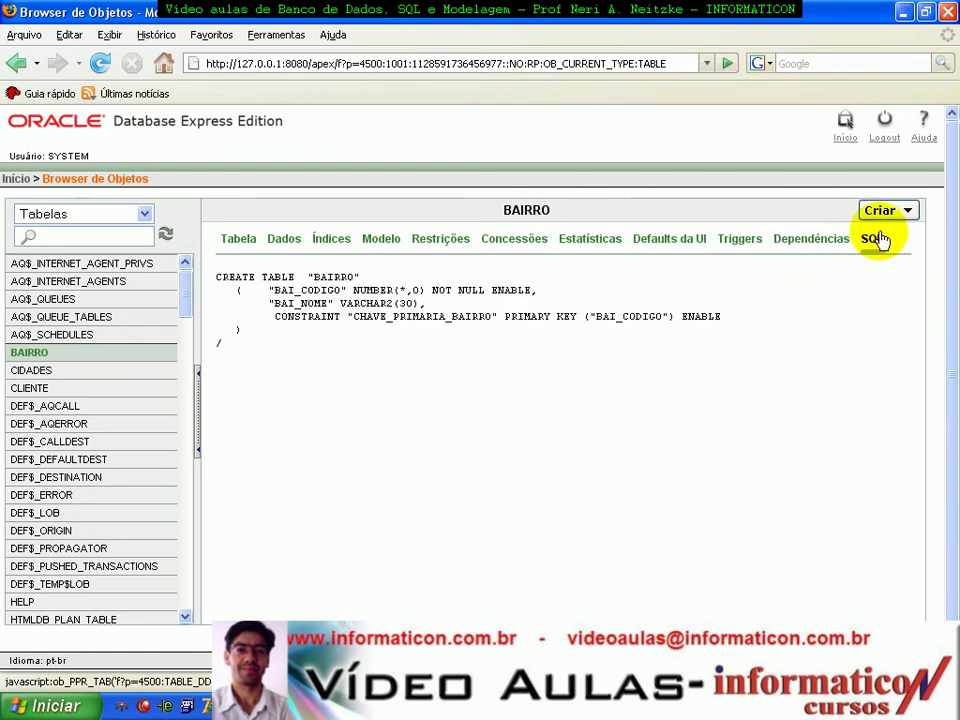
{"action": "left_click", "coordinate": [441, 240]}
{"action": "left_click", "coordinate": [284, 240]}
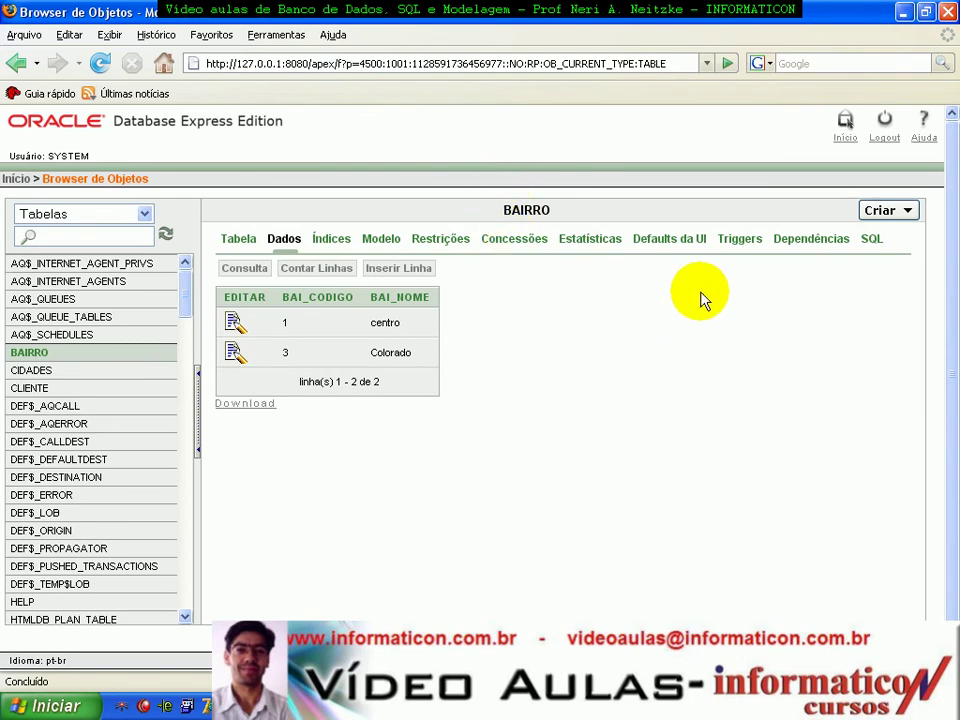
{"action": "left_click", "coordinate": [893, 213]}
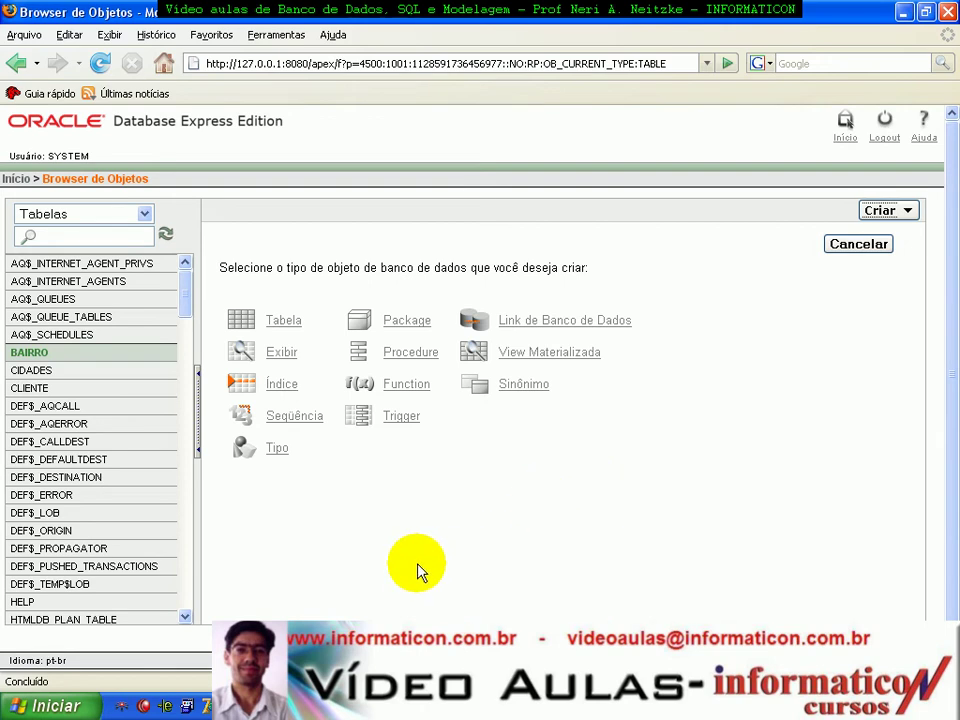
{"action": "left_click", "coordinate": [284, 322]}
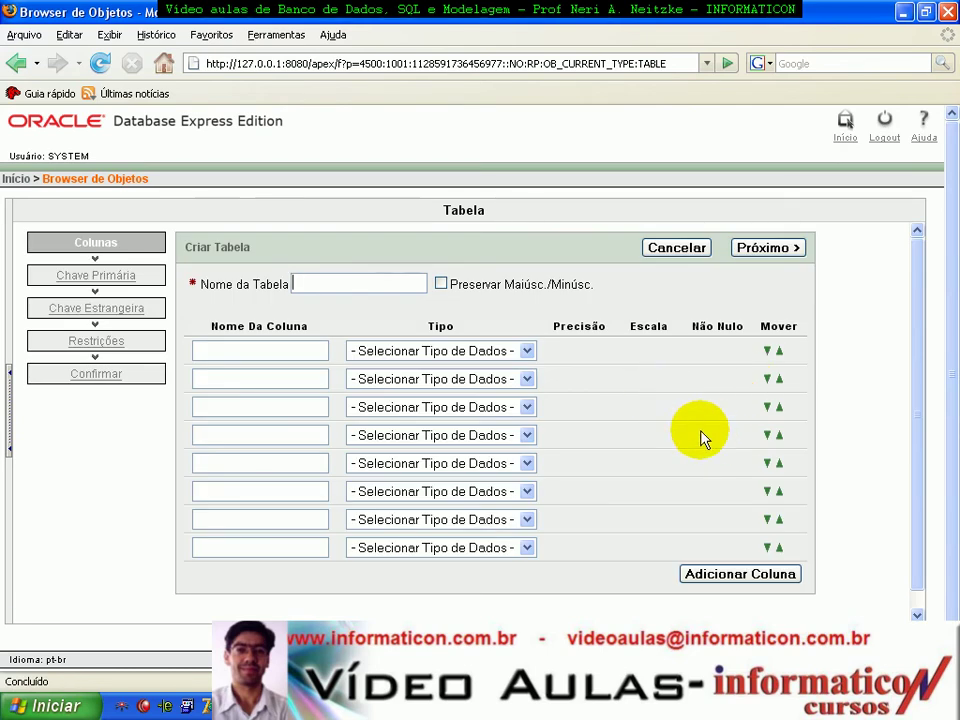
{"action": "left_click", "coordinate": [15, 179]}
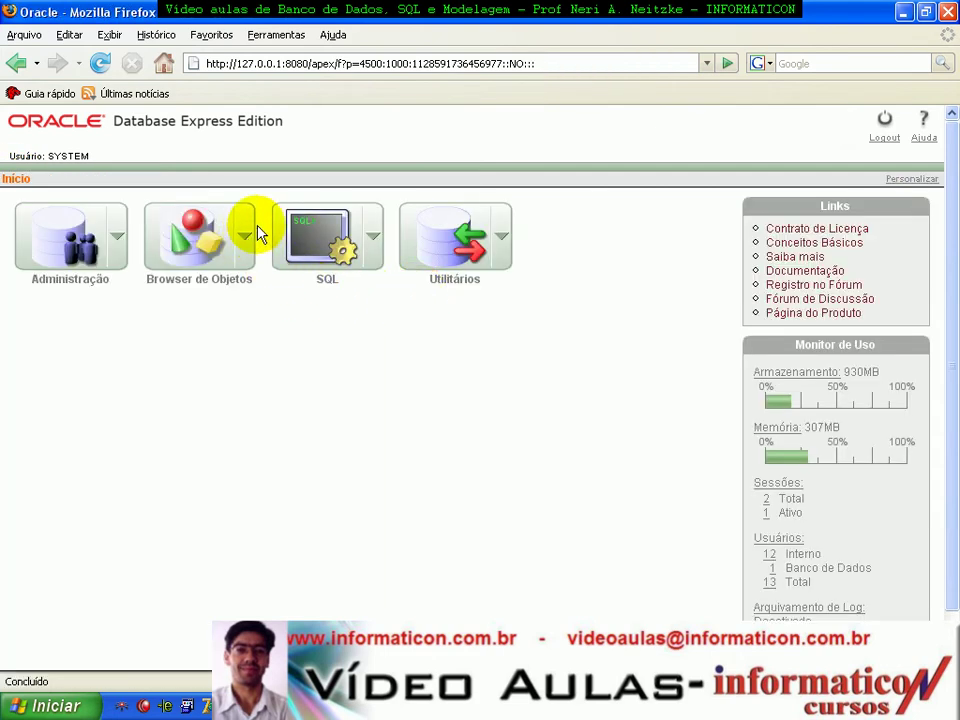
Start creating a table named logradouro whose first column is log_codigo, type NUMBER, scale 6 and Não Nulo
{"action": "left_click", "coordinate": [248, 233]}
{"action": "mouse_move", "coordinate": [212, 310]}
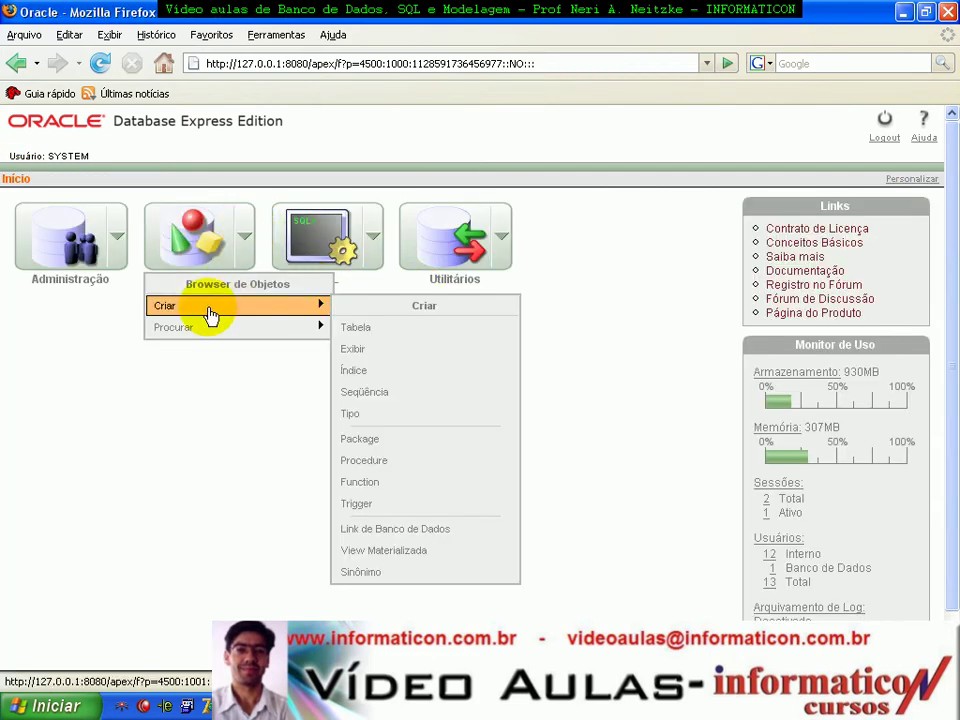
{"action": "left_click", "coordinate": [339, 329]}
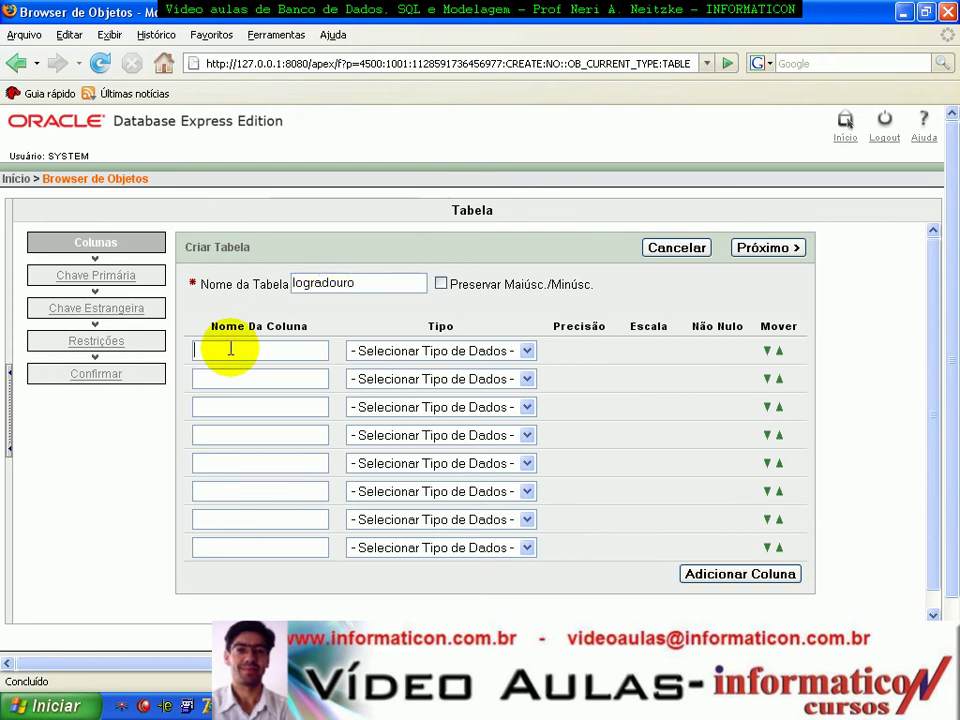
{"action": "type", "text": "log_codigo"}
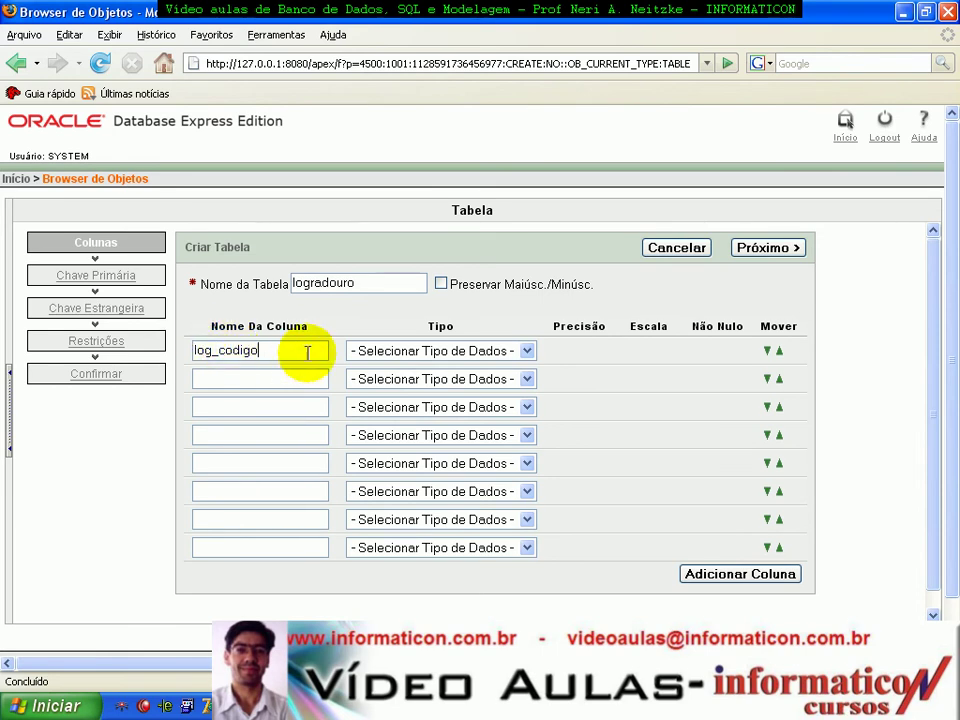
{"action": "left_click", "coordinate": [350, 351]}
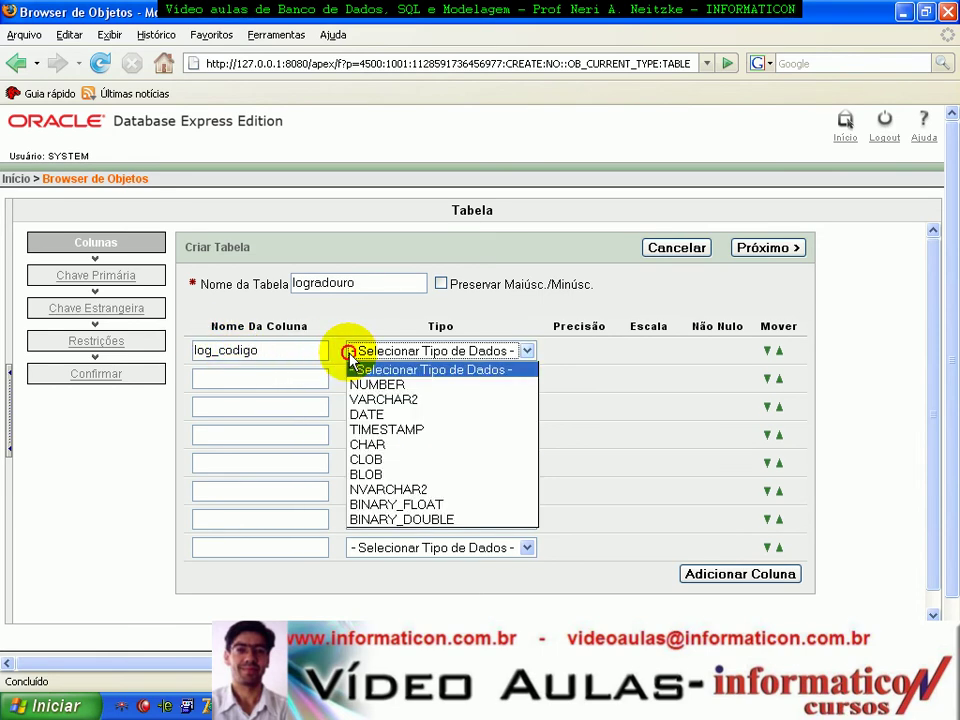
{"action": "left_click", "coordinate": [451, 393]}
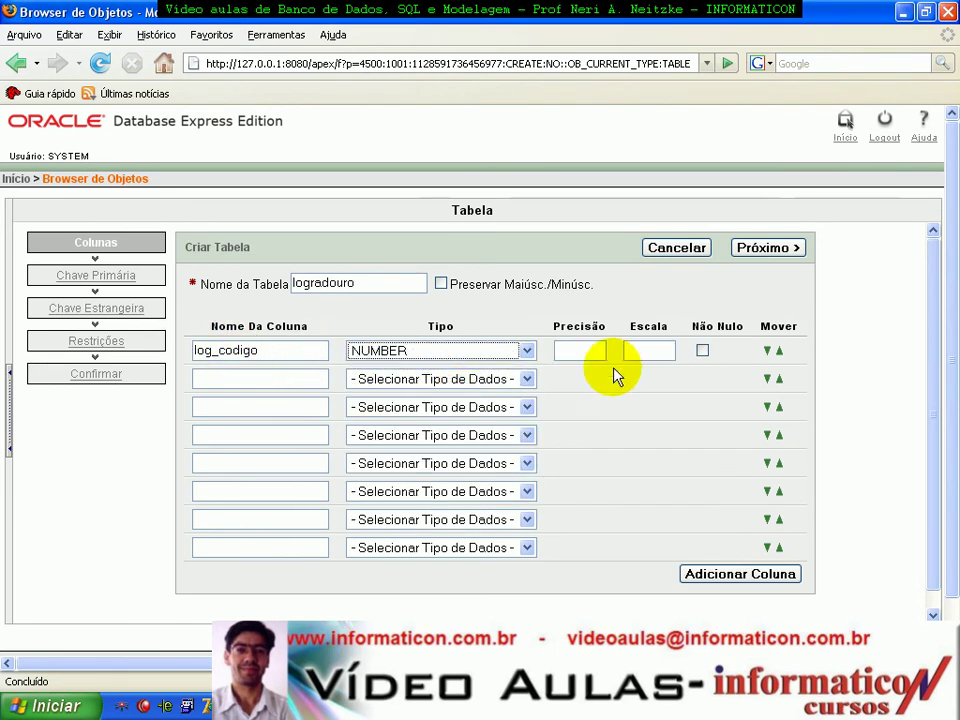
{"action": "left_click", "coordinate": [702, 351]}
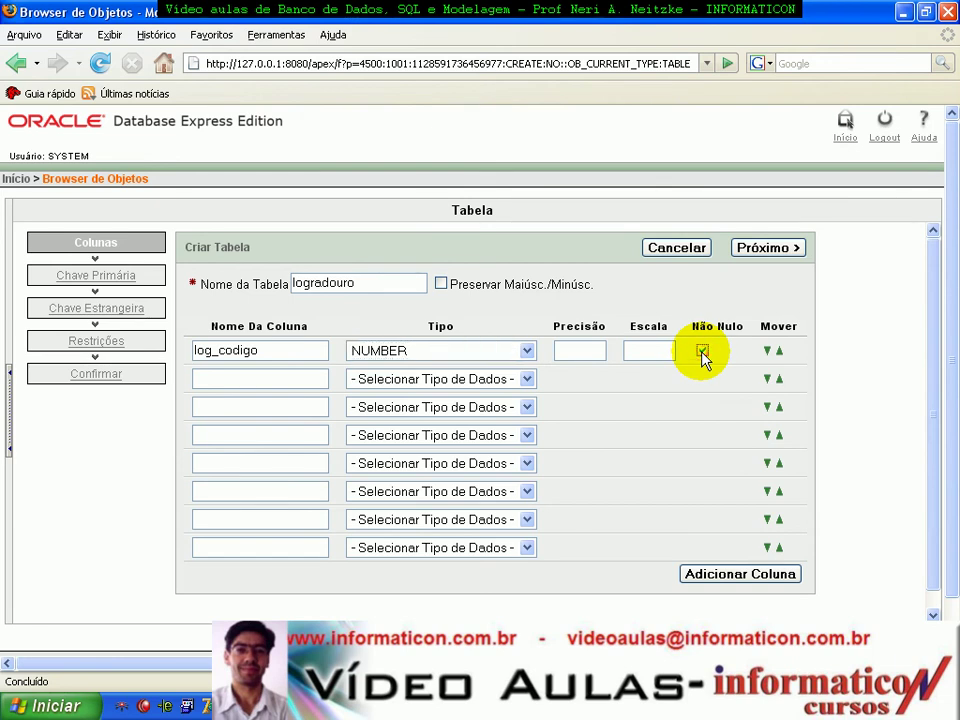
{"action": "left_click", "coordinate": [663, 354]}
{"action": "type", "text": "6"}
Add a second column log_nome of type VARCHAR2 with length 30, and proceed to the Chave Primária stage
{"action": "left_click", "coordinate": [252, 378]}
{"action": "type", "text": "log_nome"}
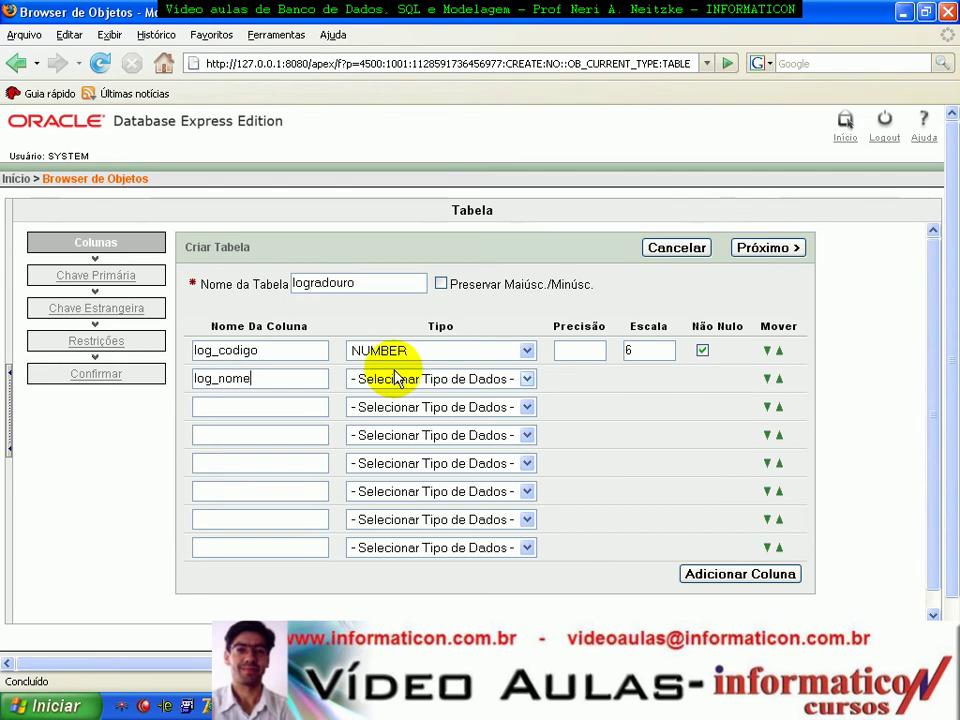
{"action": "left_click", "coordinate": [400, 377]}
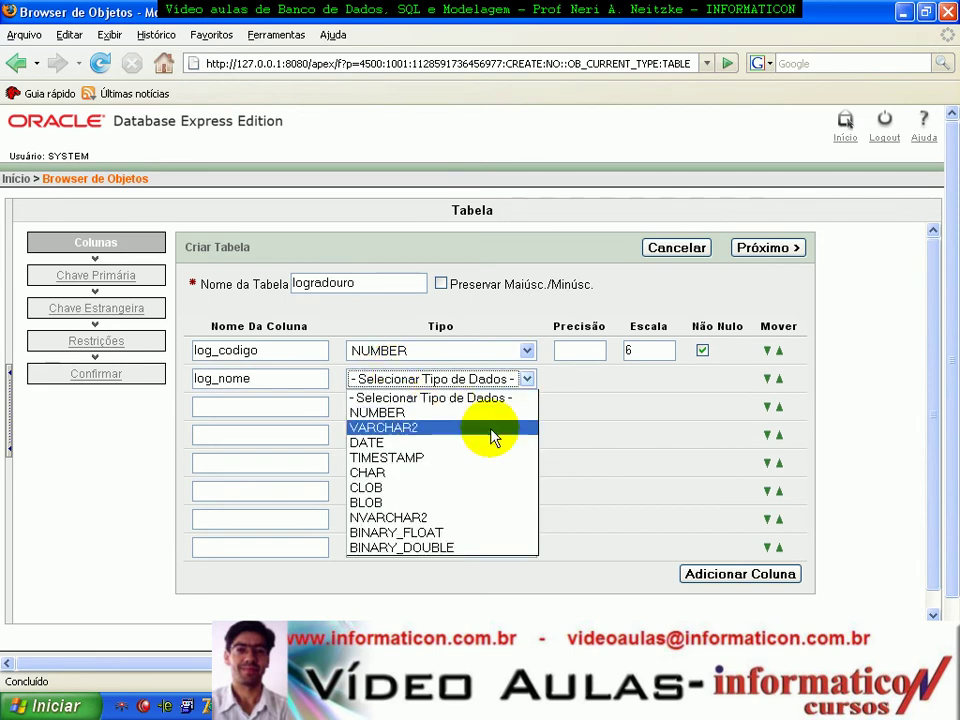
{"action": "left_click", "coordinate": [443, 426]}
{"action": "double_click", "coordinate": [628, 380]}
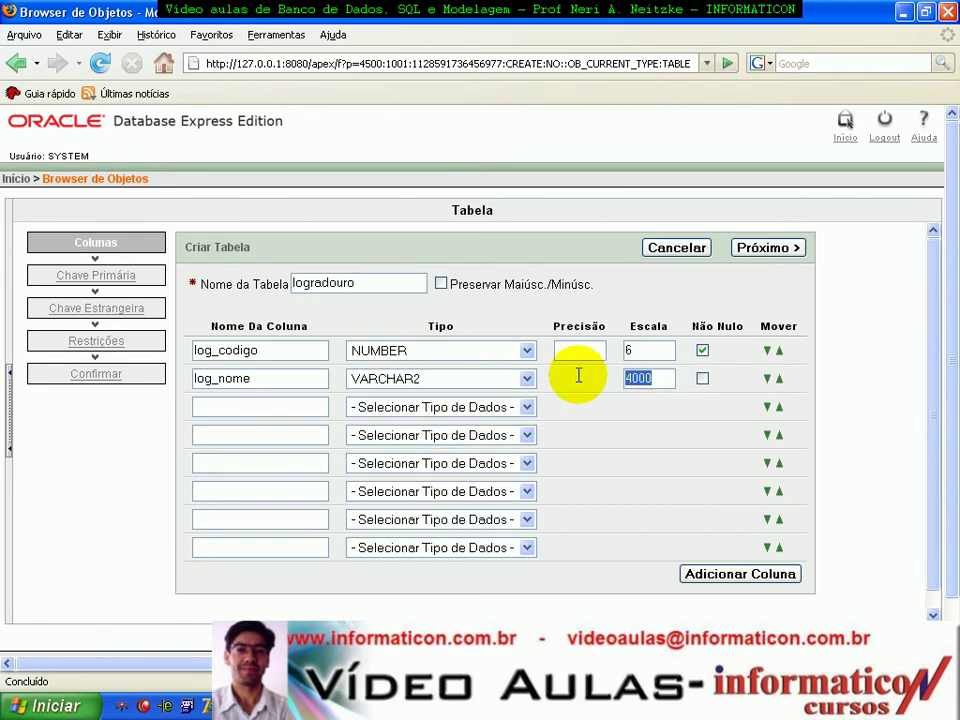
{"action": "type", "text": "30"}
{"action": "left_click", "coordinate": [574, 390]}
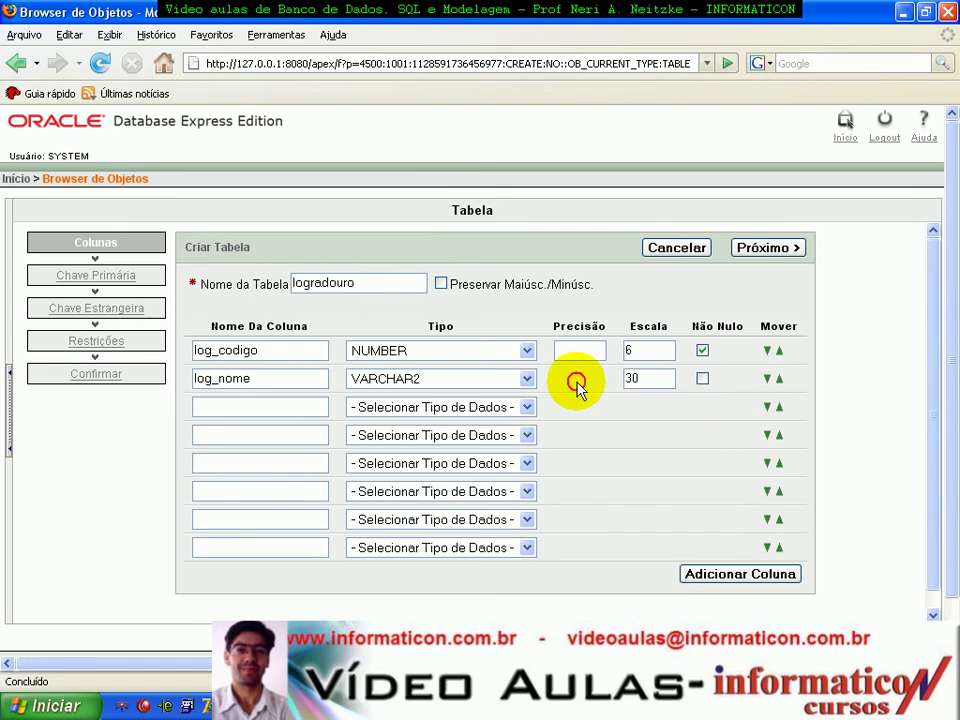
{"action": "left_click", "coordinate": [775, 248]}
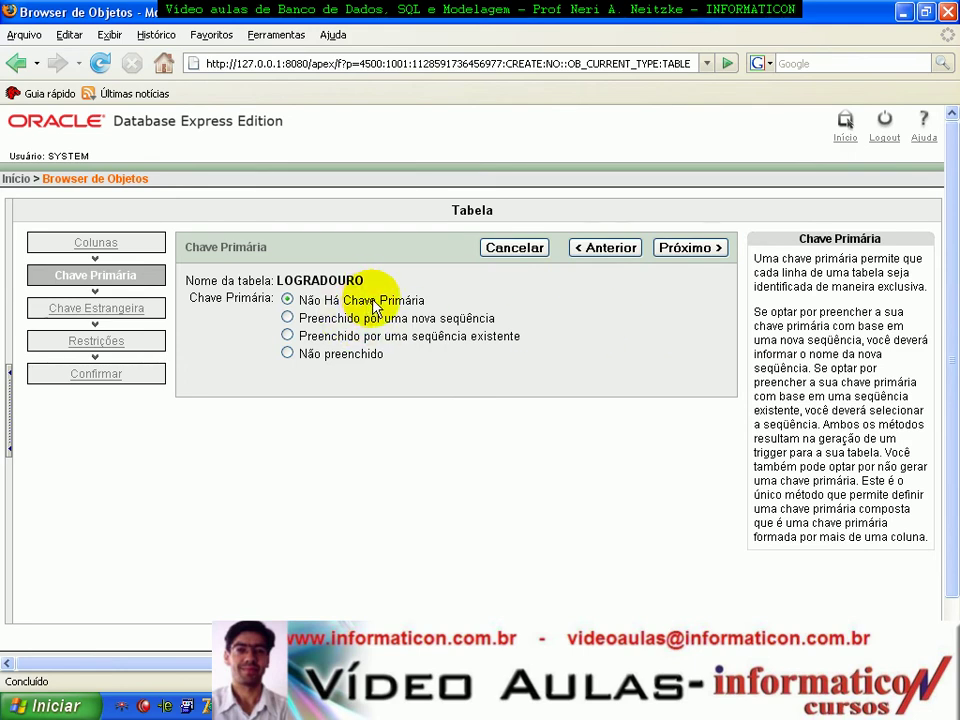
Define LOGRADOURO's primary key as LOG_CODIGO(NUMBER), filled from a new sequence, keeping the suggested constraint and sequence names
{"action": "left_click", "coordinate": [289, 318]}
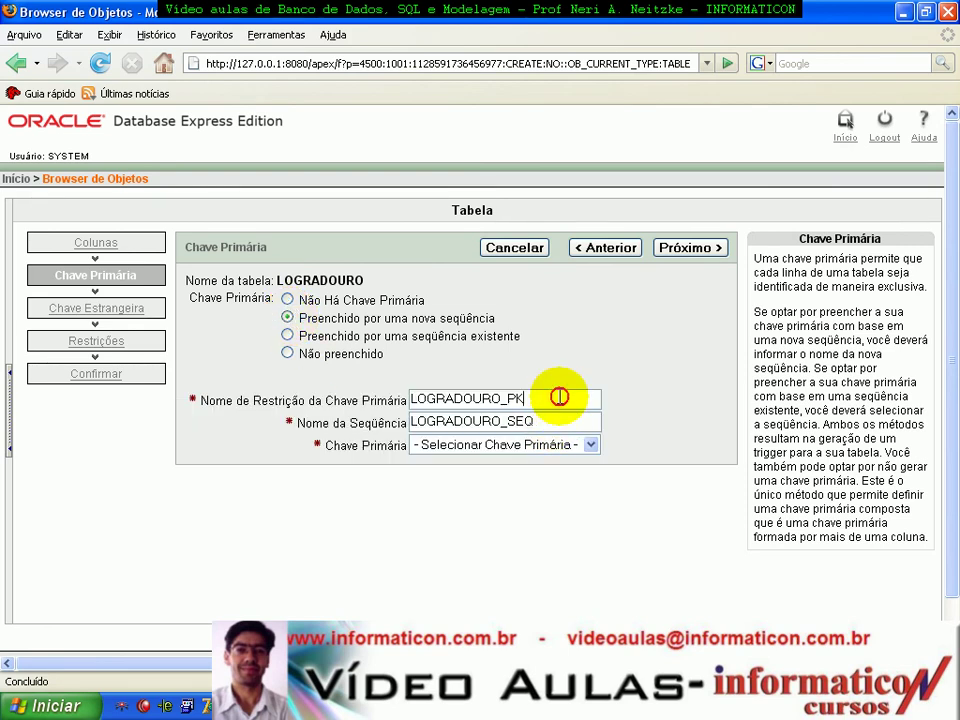
{"action": "left_click_drag", "start_coordinate": [559, 396], "coordinate": [350, 394]}
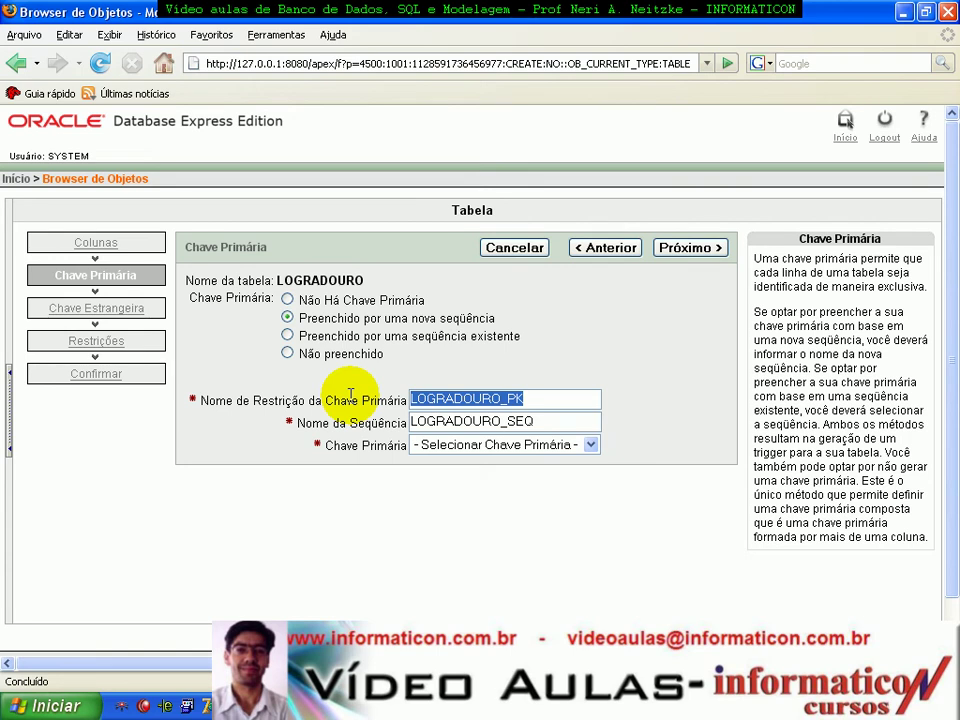
{"action": "left_click_drag", "start_coordinate": [550, 424], "coordinate": [354, 428]}
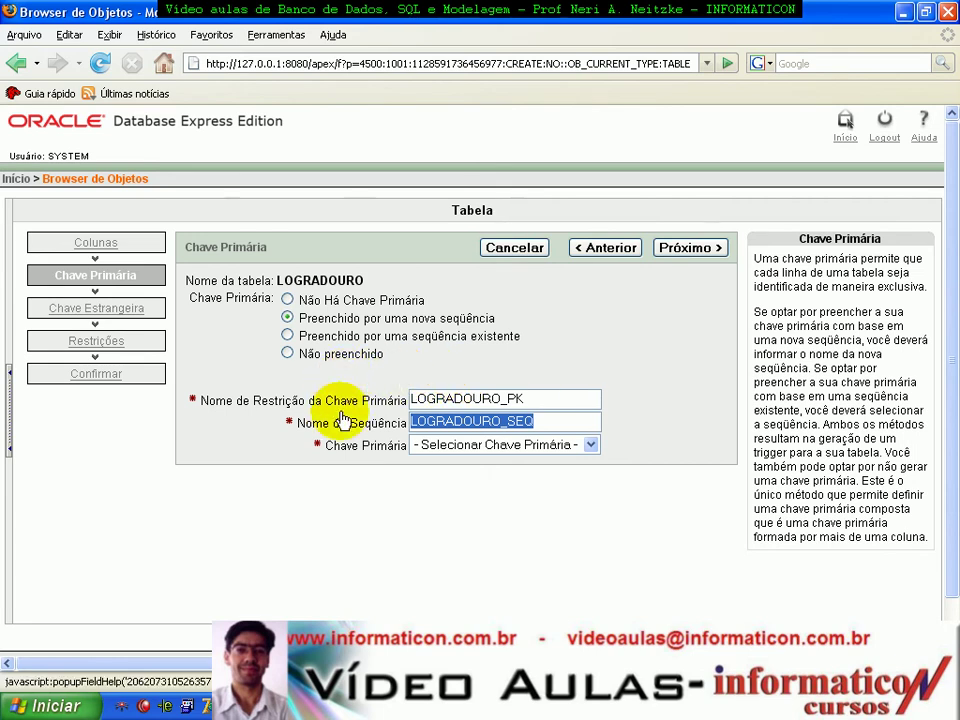
{"action": "left_click", "coordinate": [500, 450]}
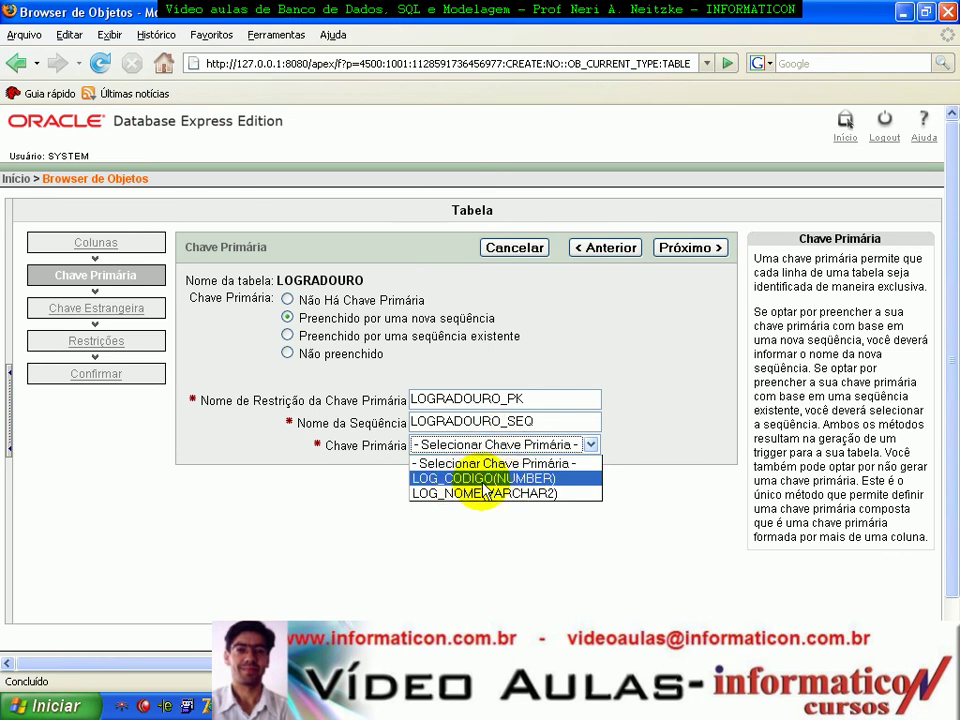
{"action": "left_click", "coordinate": [481, 482]}
{"action": "left_click", "coordinate": [686, 248]}
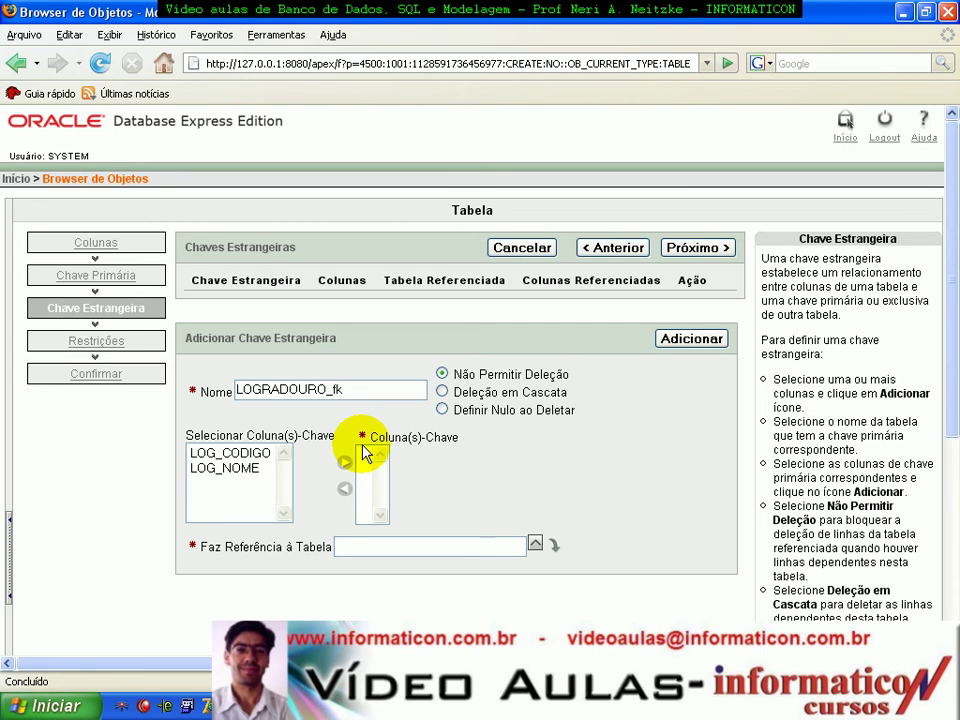
Skip the foreign key and constraint stages without adding any, and create the LOGRADOURO table
{"action": "left_click", "coordinate": [693, 248]}
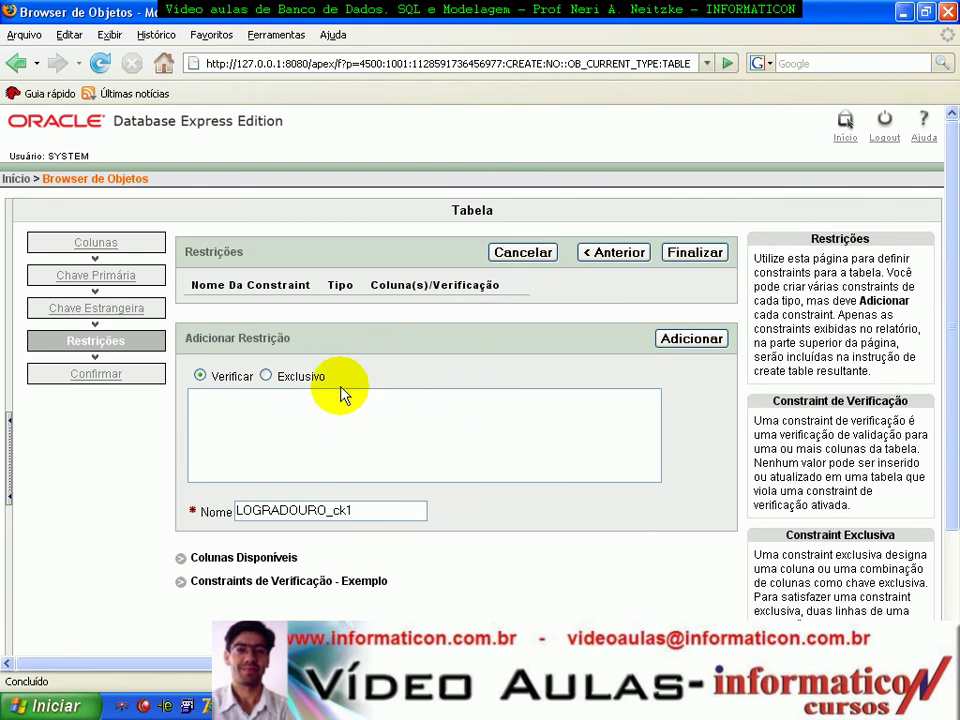
{"action": "left_click", "coordinate": [696, 253]}
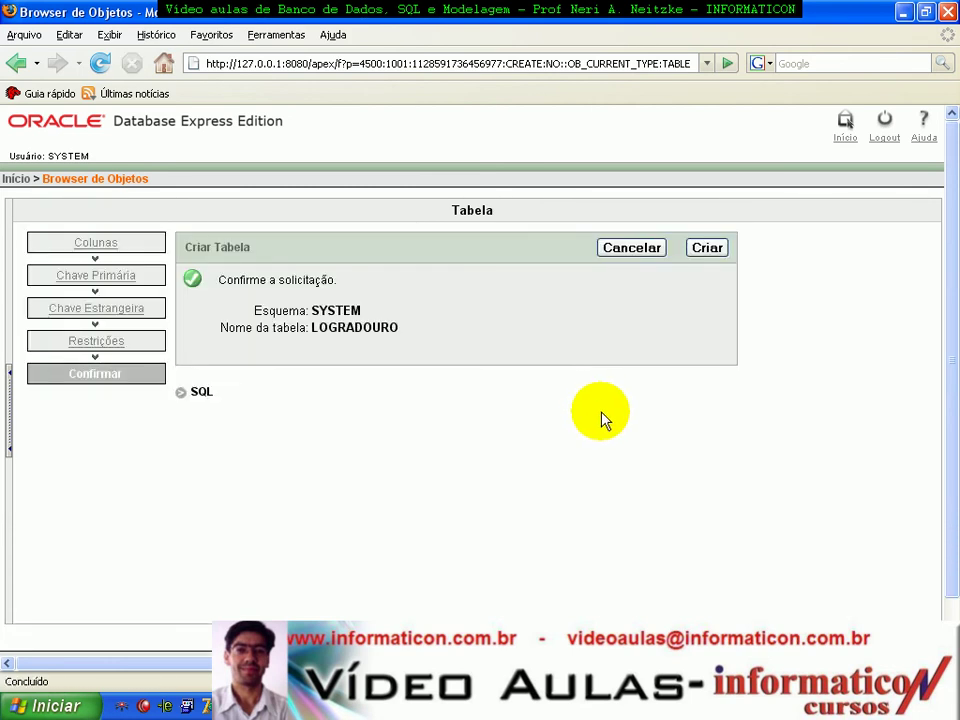
{"action": "left_click", "coordinate": [711, 252]}
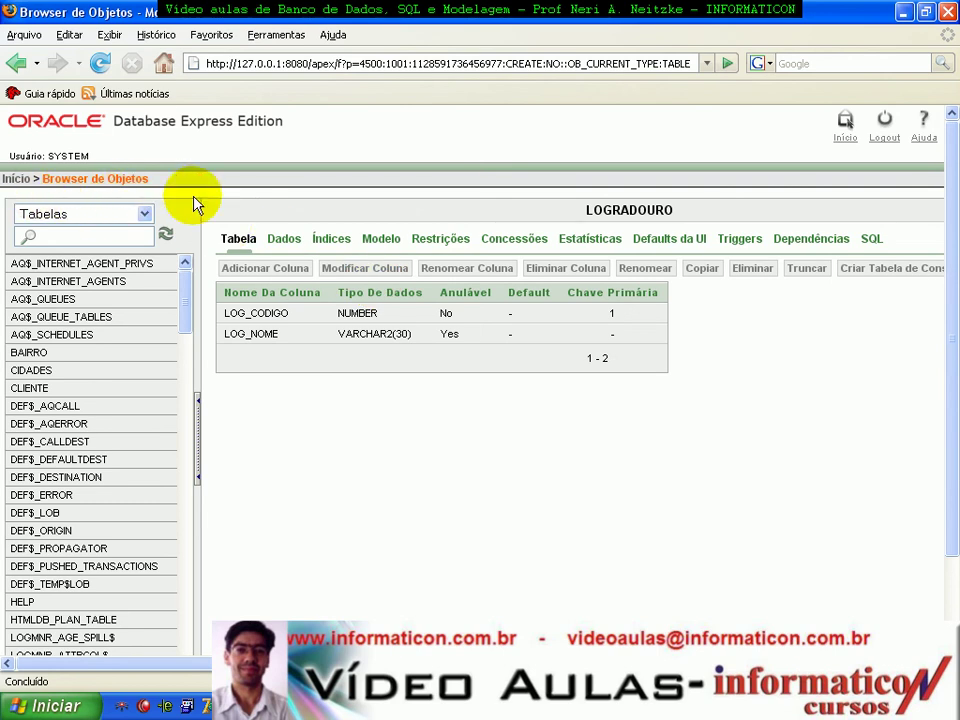
Run "describe logradouro;" in Comandos SQL to inspect the new table's structure
{"action": "left_click", "coordinate": [18, 180]}
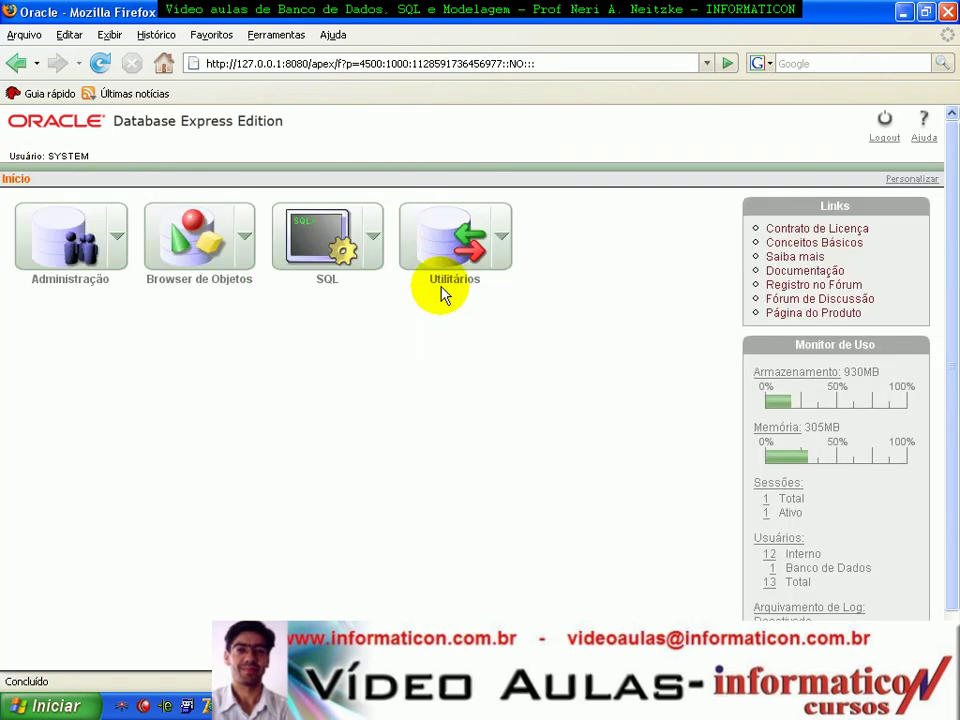
{"action": "left_click", "coordinate": [323, 242]}
{"action": "left_click", "coordinate": [64, 243]}
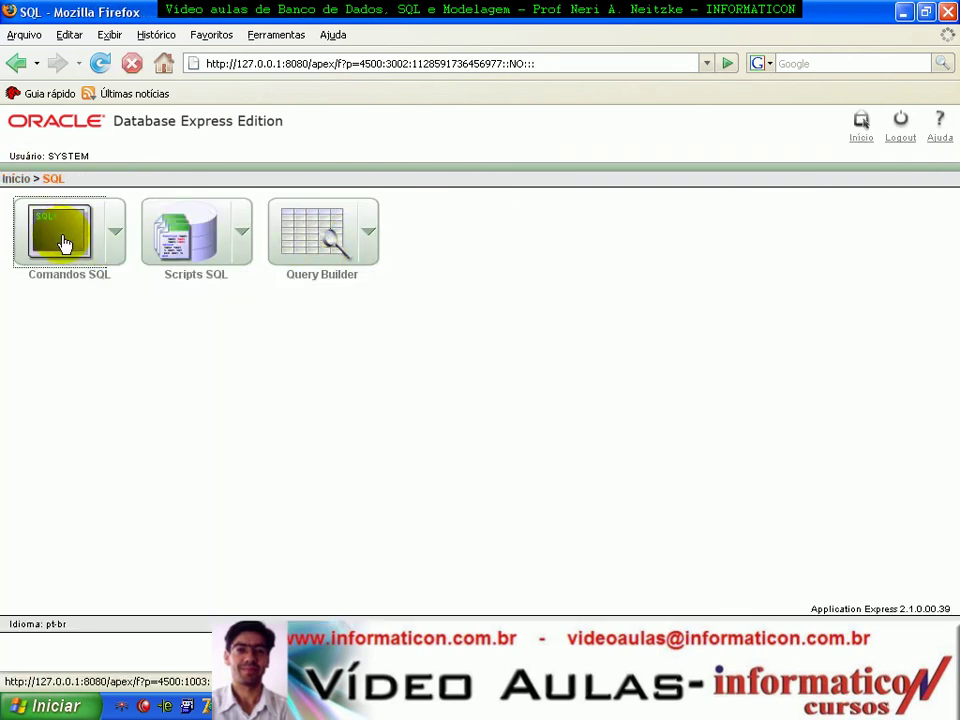
{"action": "type", "text": "describe lopg"}
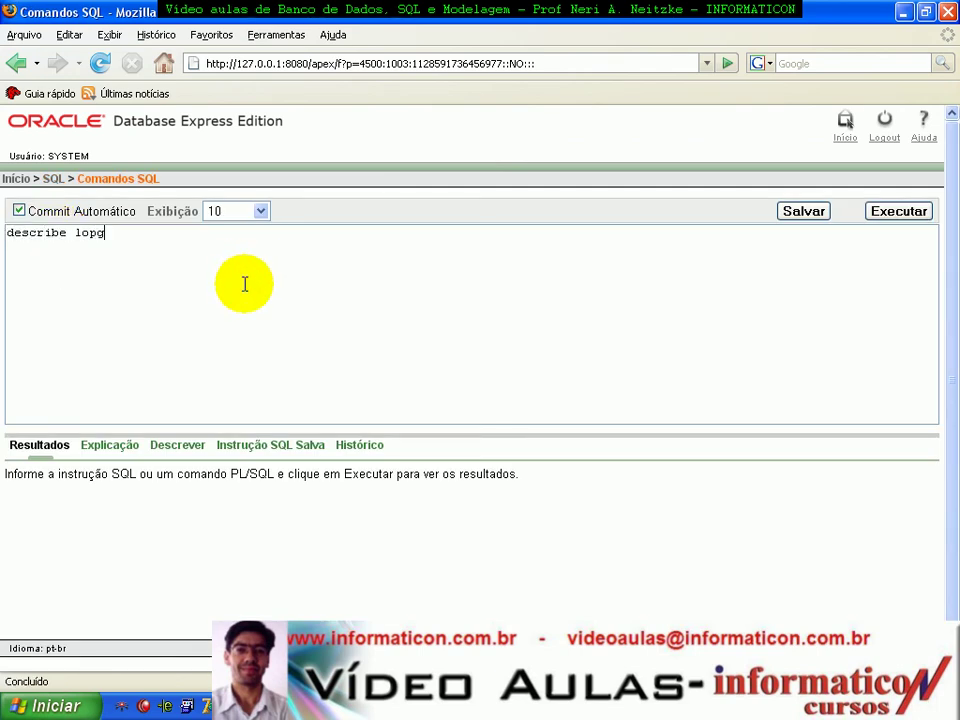
{"action": "type", "text": "uro;"}
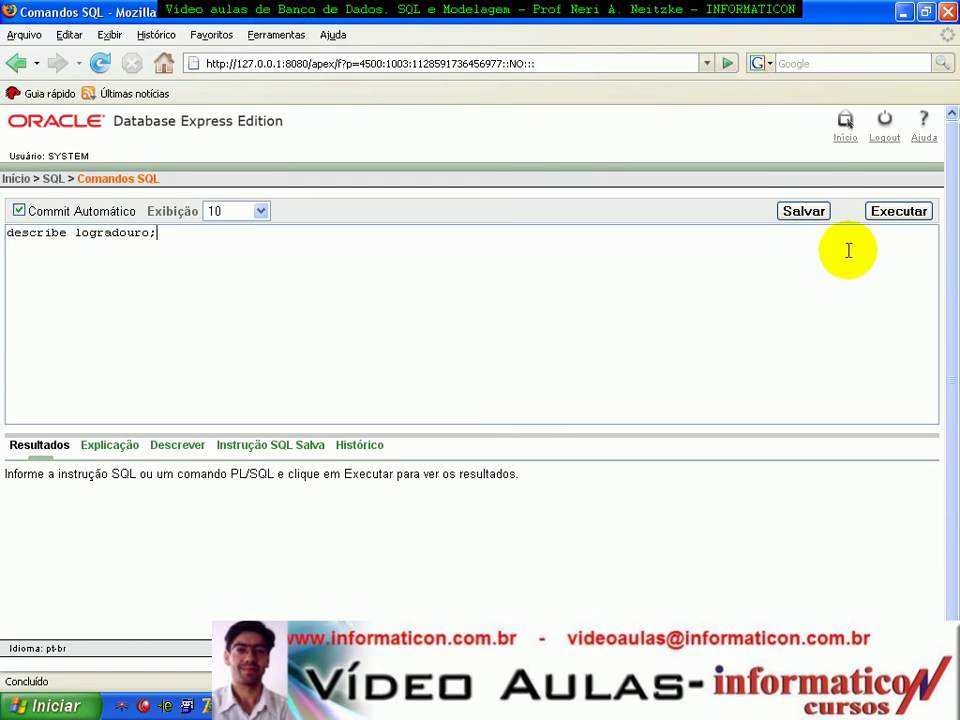
{"action": "left_click", "coordinate": [896, 212]}
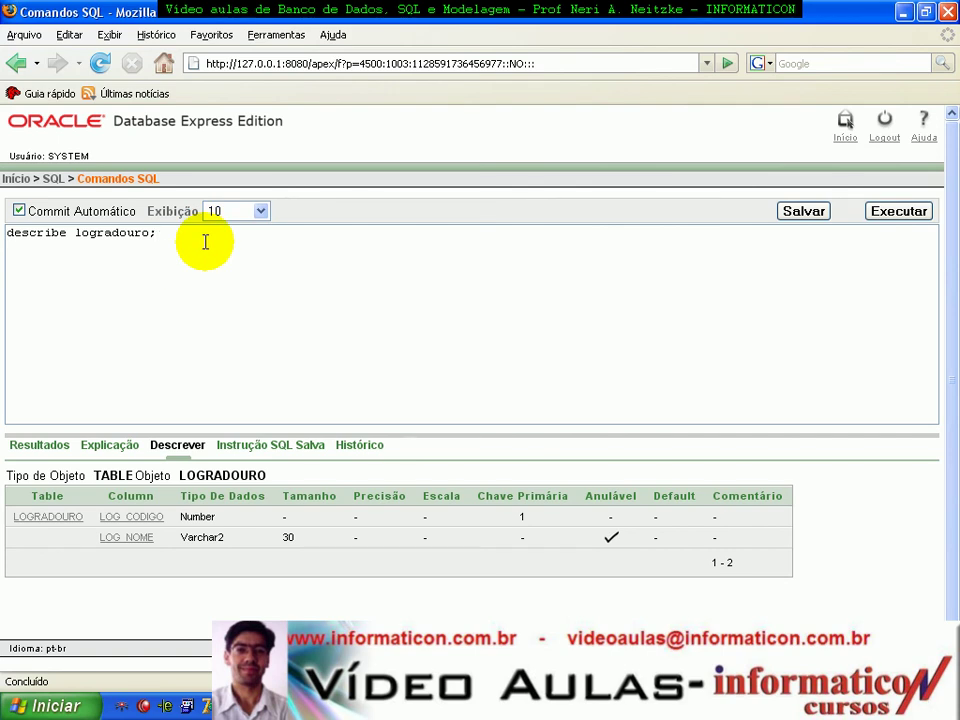
Browse the database tables, filter them by "lograd" and open the LOGRADOURO table
{"action": "left_click", "coordinate": [18, 182]}
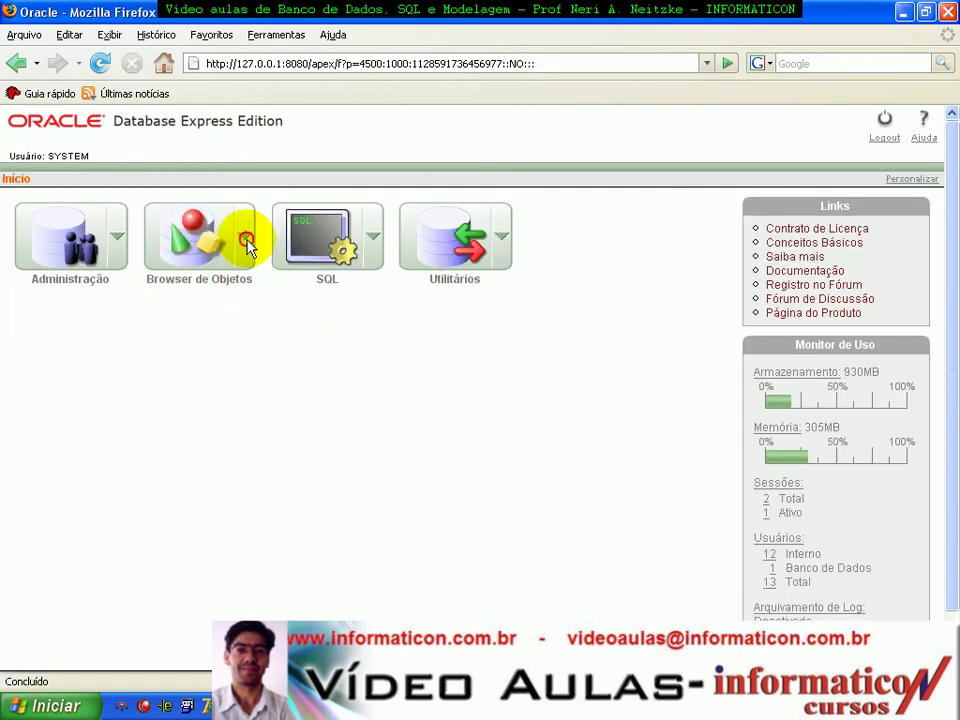
{"action": "left_click", "coordinate": [250, 249]}
{"action": "mouse_move", "coordinate": [298, 332]}
{"action": "left_click", "coordinate": [370, 350]}
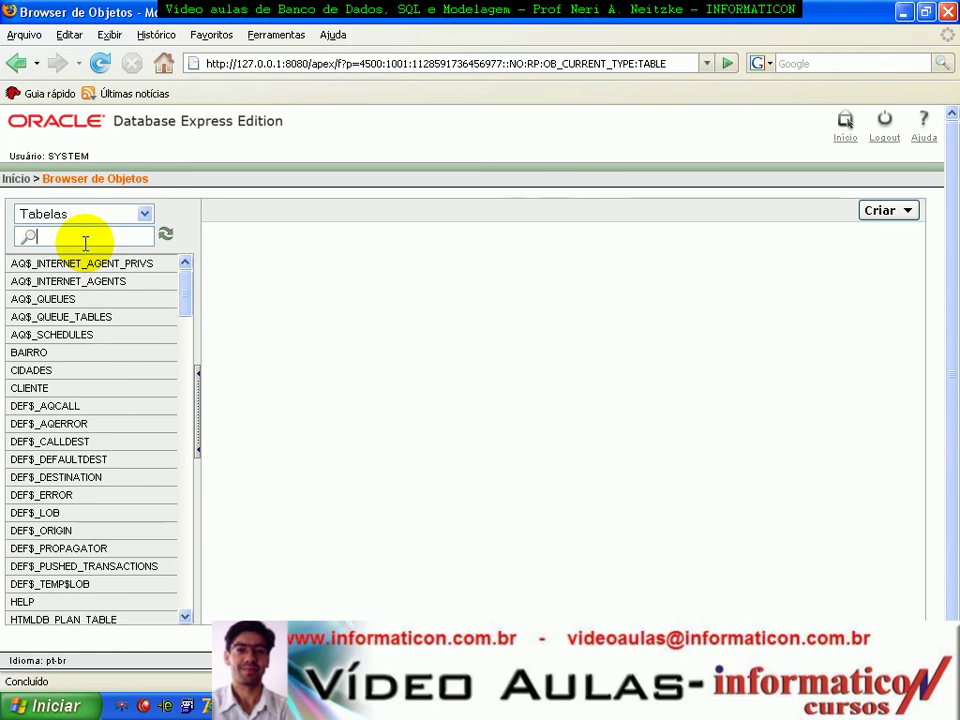
{"action": "type", "text": "logg"}
{"action": "key", "text": "BackSpace"}
{"action": "type", "text": "rad"}
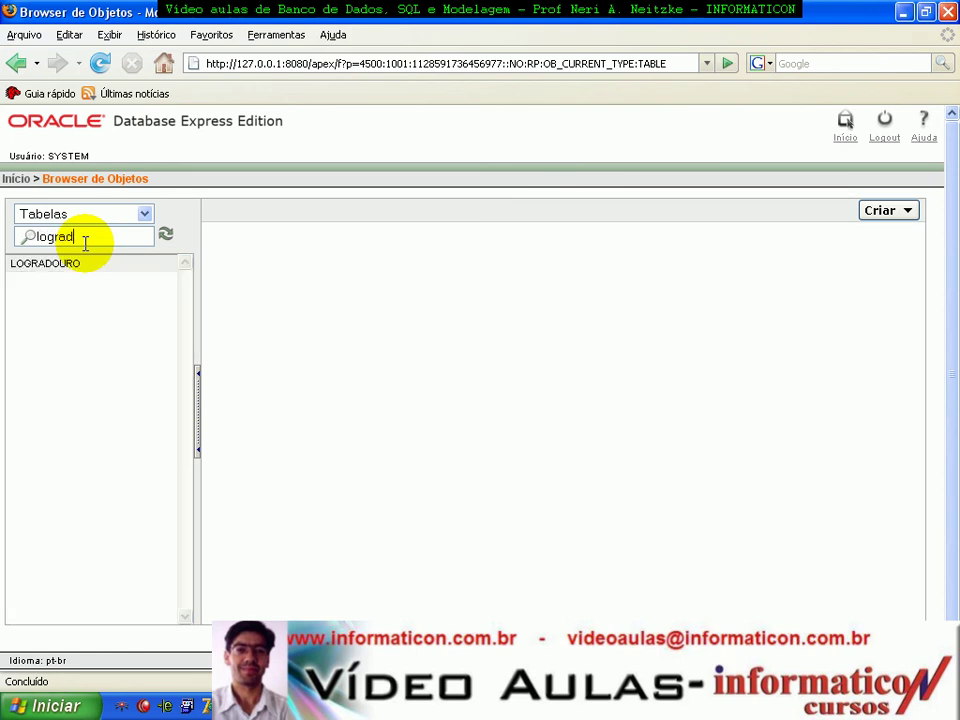
{"action": "left_click", "coordinate": [55, 264]}
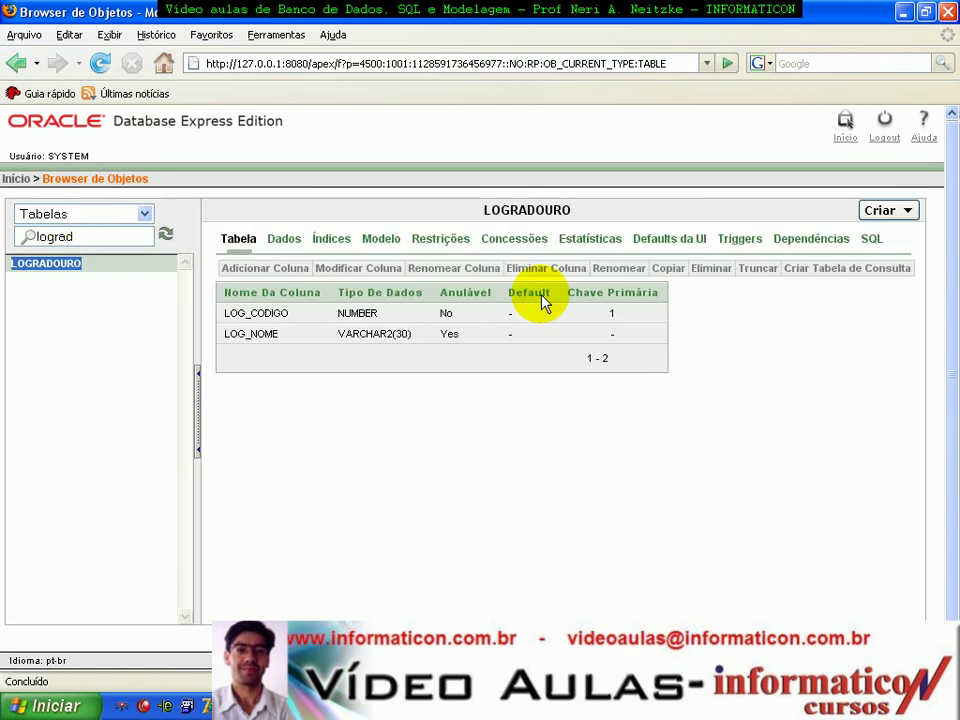
Insert a row into LOGRADOURO with Log Nome "Av Farrapos", leaving Log Codigo empty, and keep the form ready for another row
{"action": "left_click", "coordinate": [283, 239]}
{"action": "left_click", "coordinate": [405, 269]}
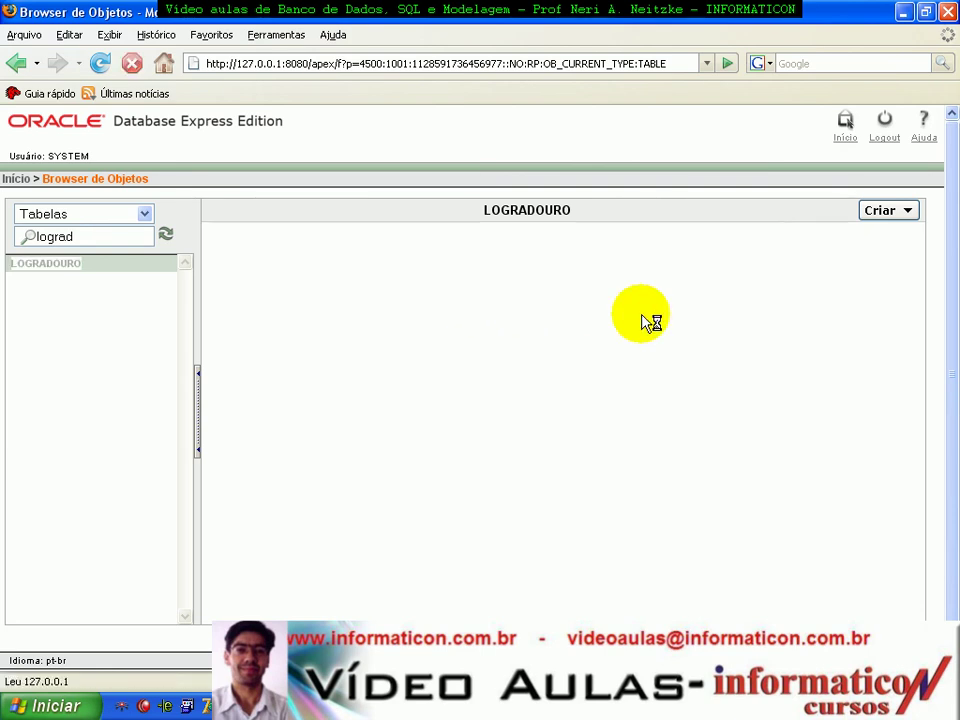
{"action": "left_click", "coordinate": [356, 331]}
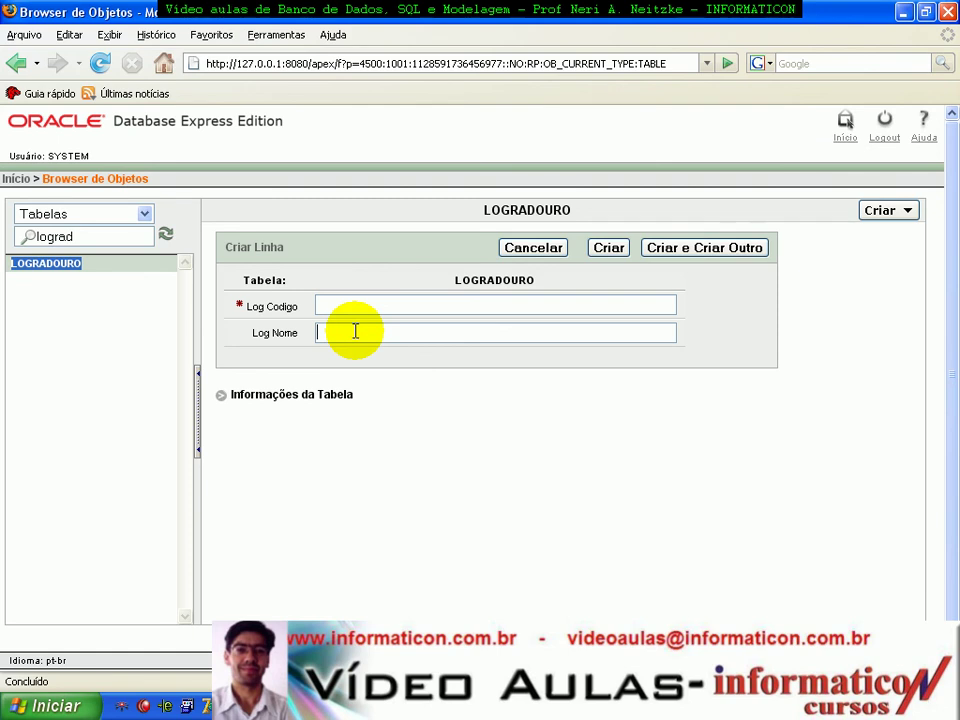
{"action": "type", "text": "Av Farrapos"}
{"action": "left_click", "coordinate": [682, 252]}
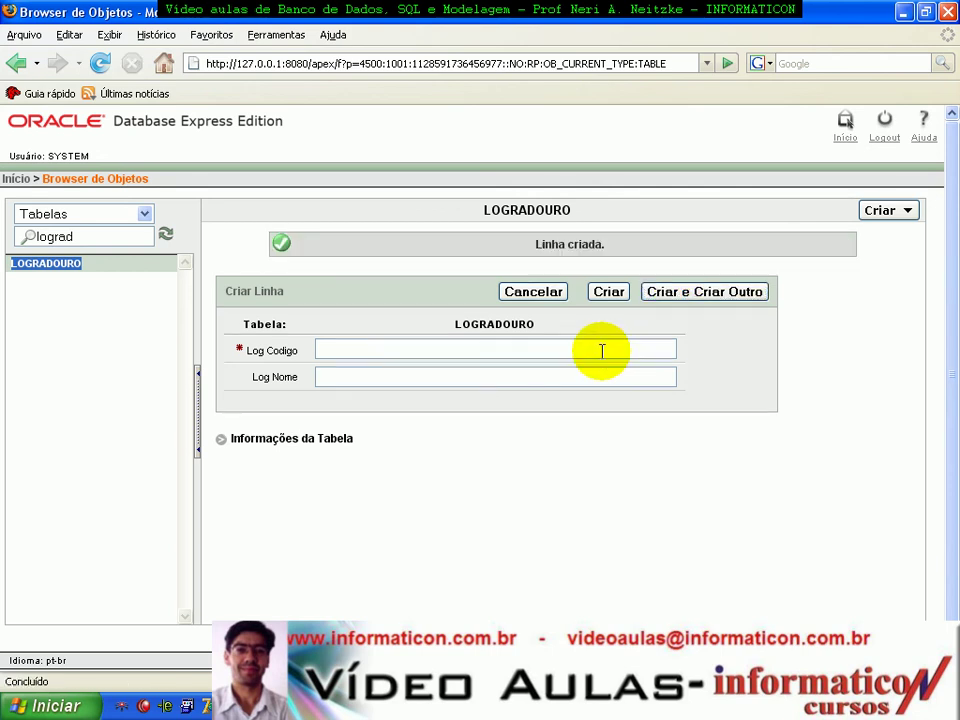
Leave the row entry form and view the data rows stored in LOGRADOURO
{"action": "left_click", "coordinate": [21, 64]}
{"action": "left_click", "coordinate": [21, 64]}
{"action": "left_click", "coordinate": [284, 240]}
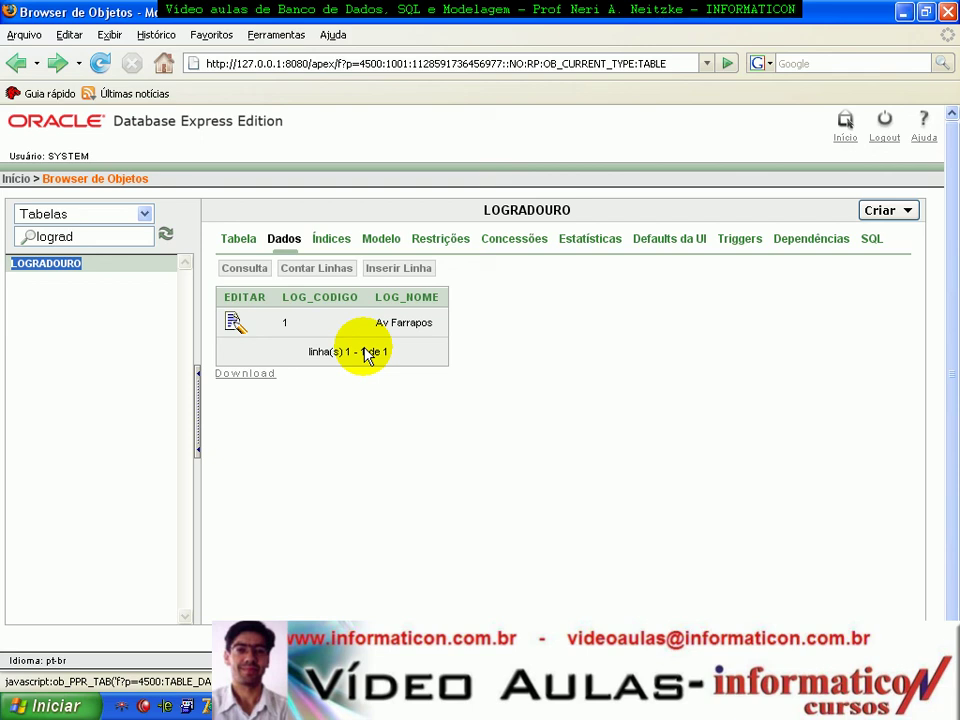
In Comandos SQL, run "insert into logradouro (log_nome) values ('Colorado');"
{"action": "left_click", "coordinate": [14, 179]}
{"action": "left_click", "coordinate": [362, 240]}
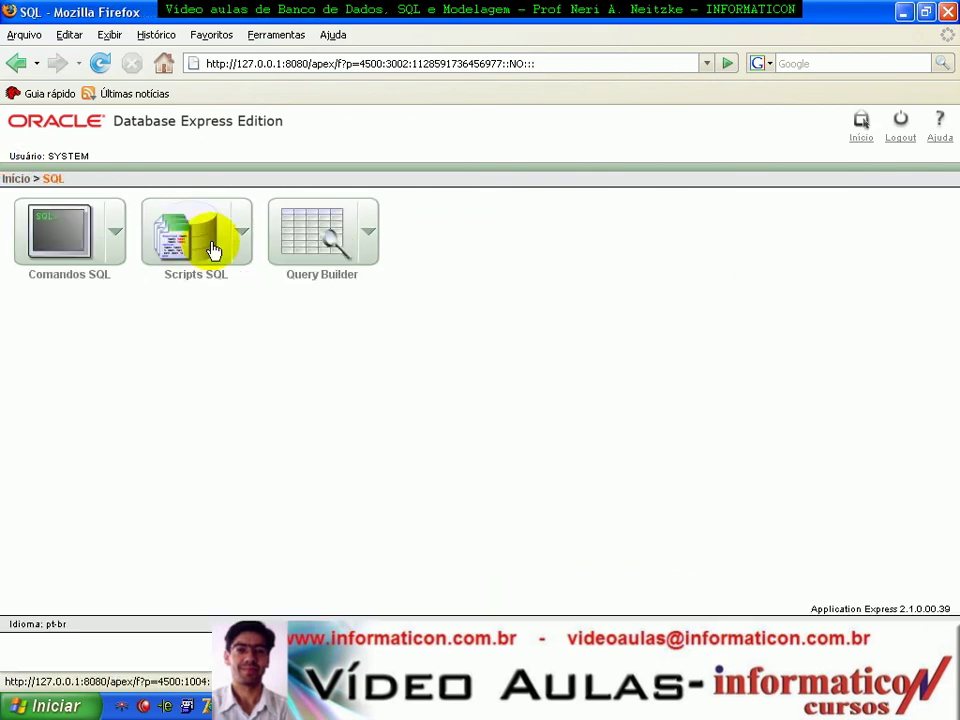
{"action": "left_click", "coordinate": [60, 240]}
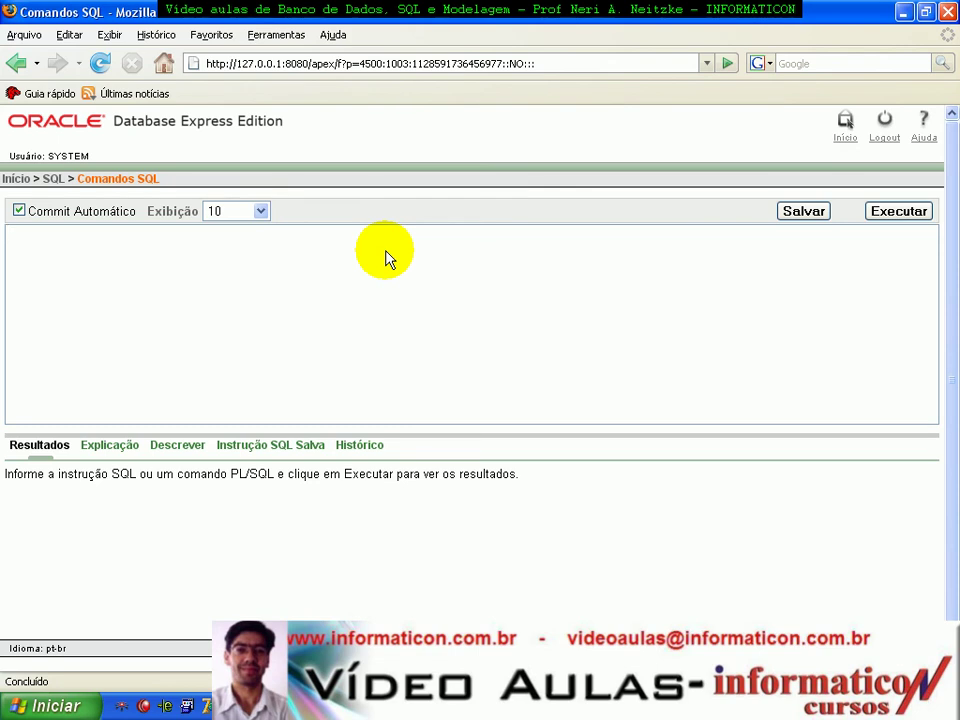
{"action": "type", "text": "insert into logradour"}
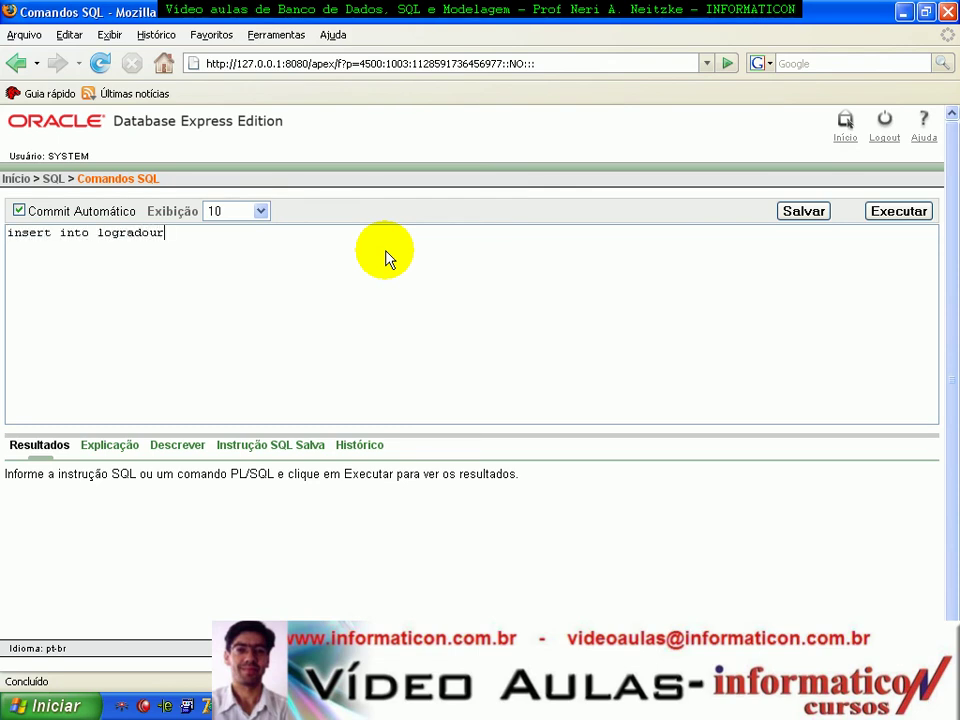
{"action": "type", "text": "o (log_nome) values ('Colorado');"}
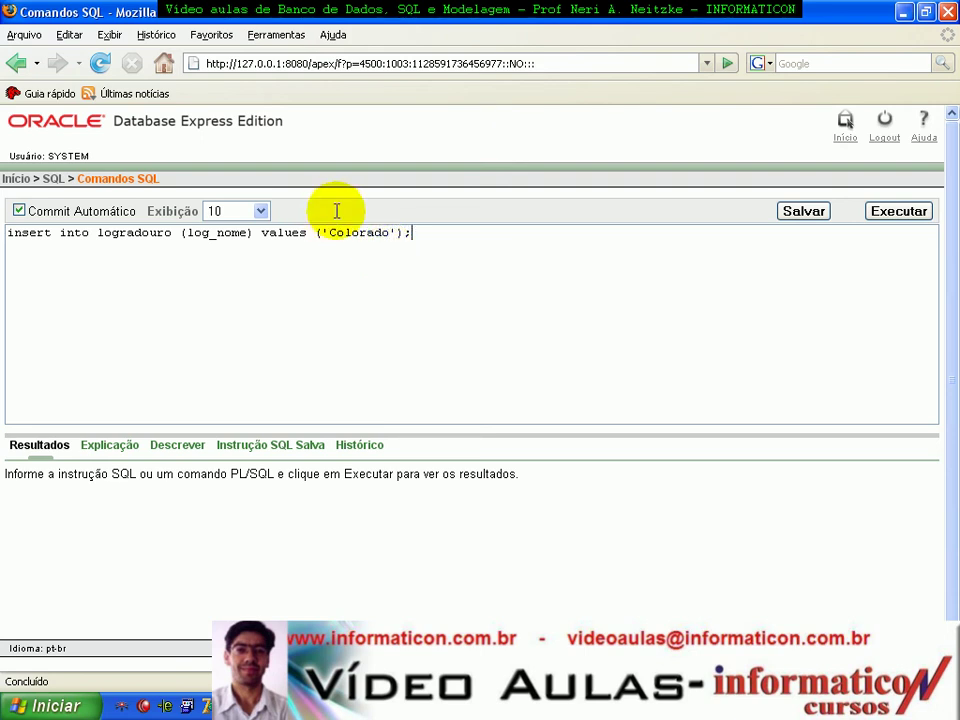
{"action": "left_click", "coordinate": [908, 213]}
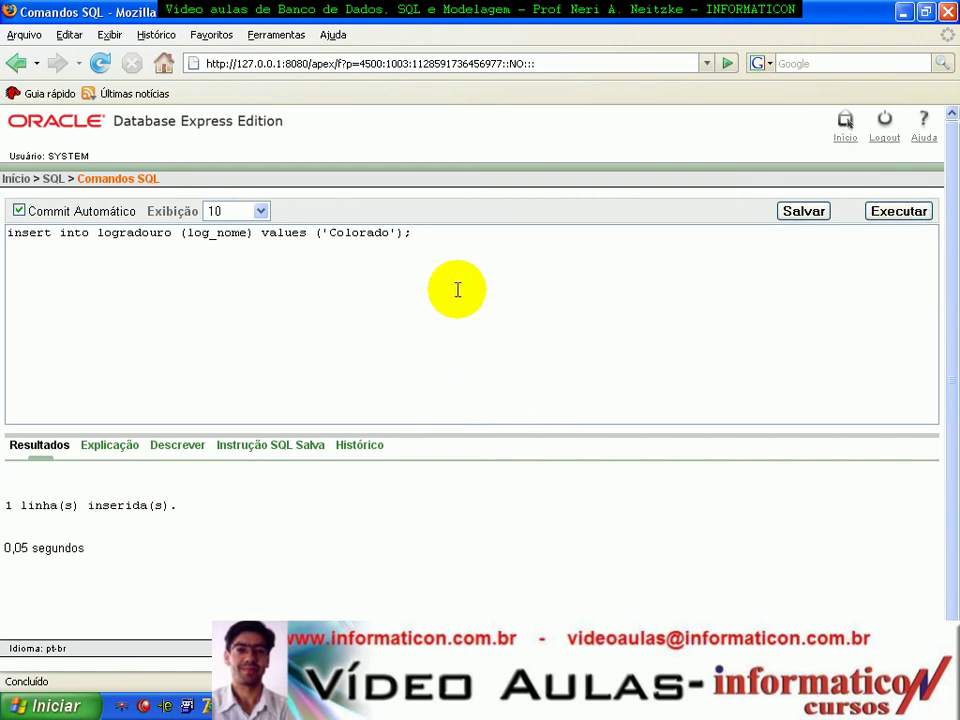
Replace the statement with "select * from logradouro;" and run it to list the table's rows
{"action": "left_click_drag", "start_coordinate": [439, 234], "coordinate": [6, 235]}
{"action": "key", "text": "Delete"}
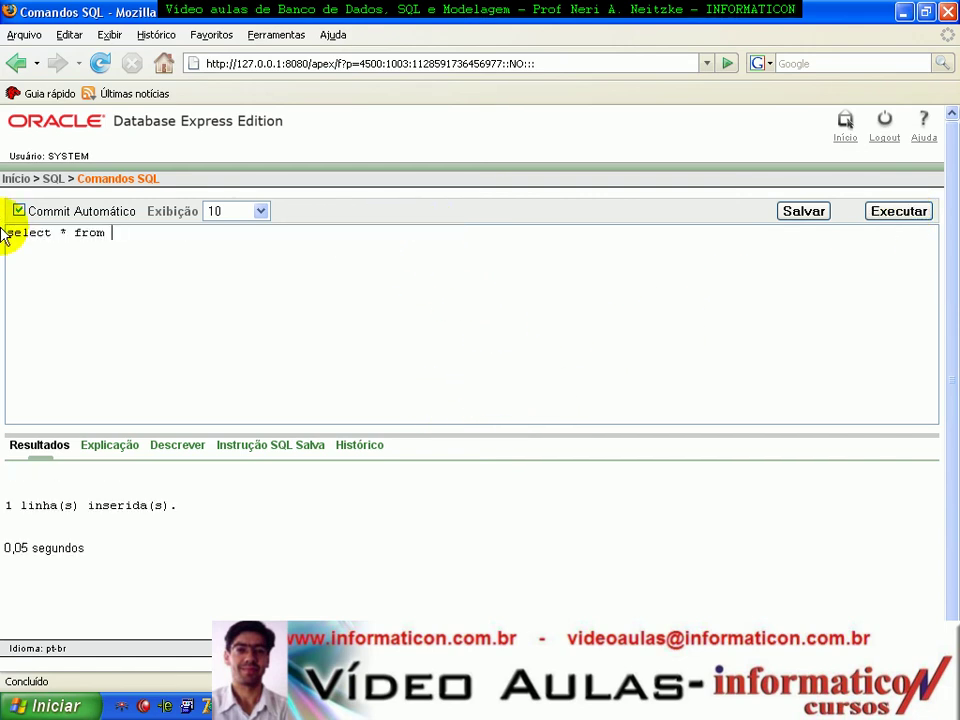
{"action": "type", "text": "logradouro;"}
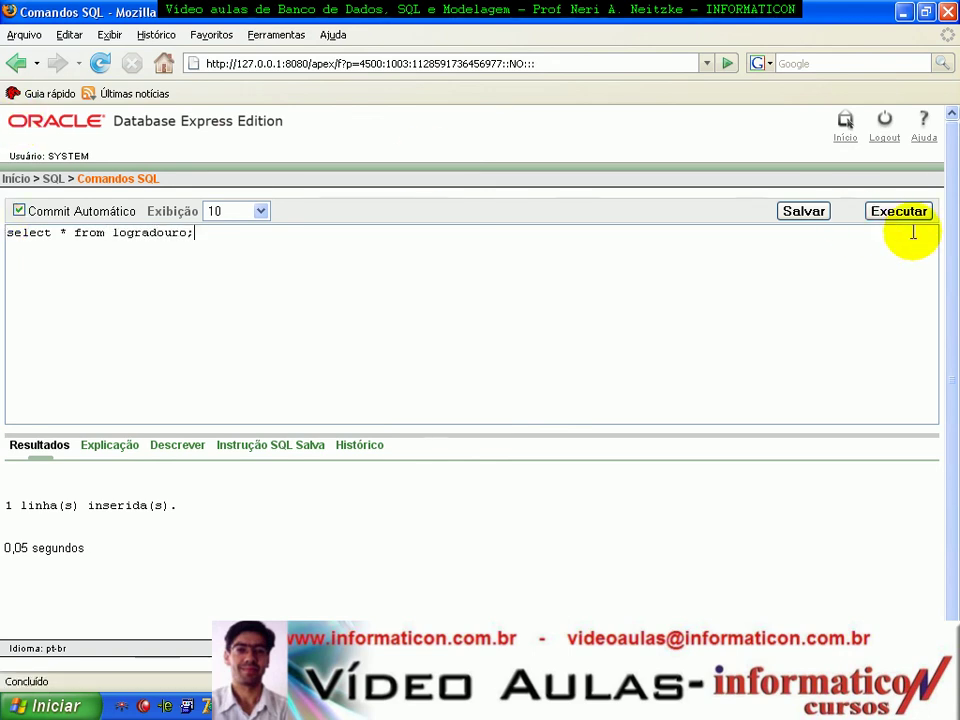
{"action": "left_click", "coordinate": [894, 221]}
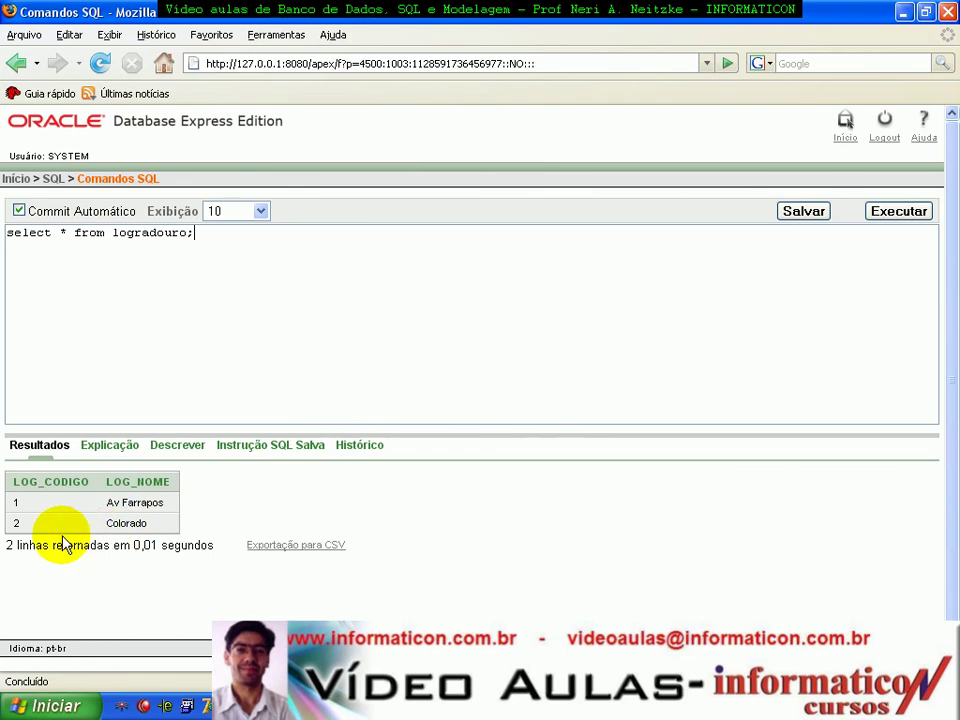